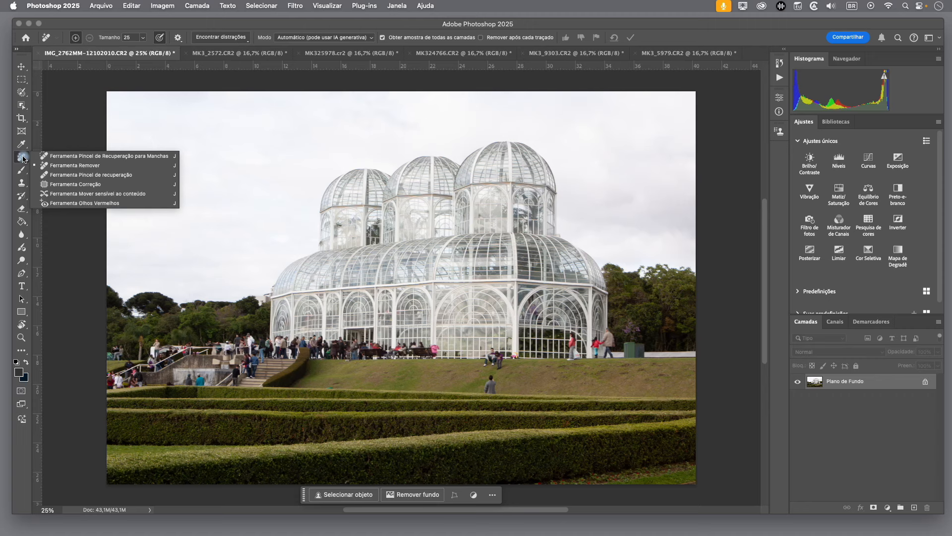
Inspect the toolbar customization options and leave the dialog without changing the tool set.
click(23, 158)
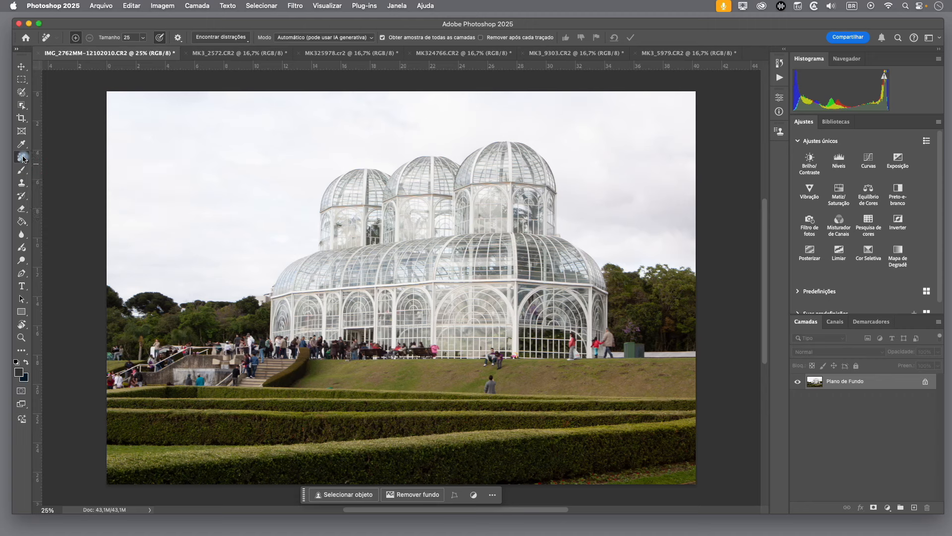
click(23, 354)
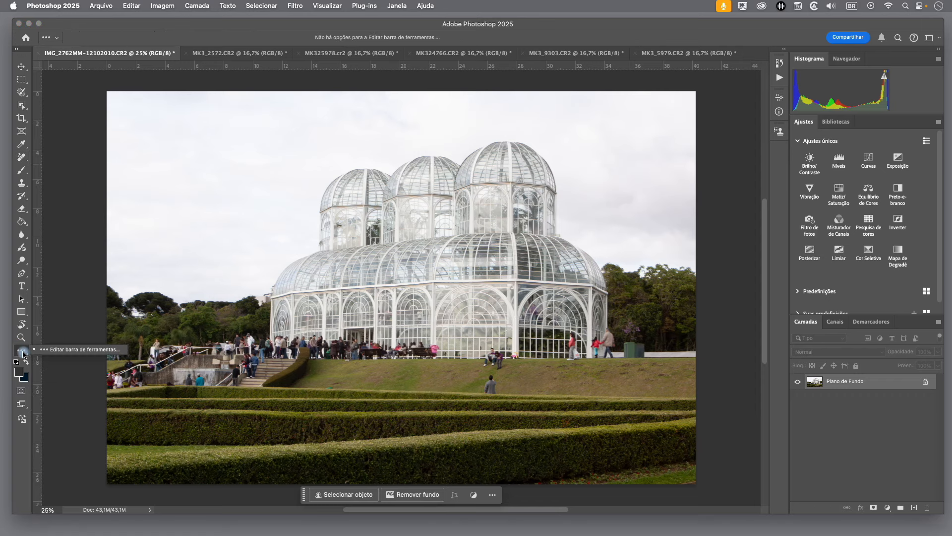
click(77, 350)
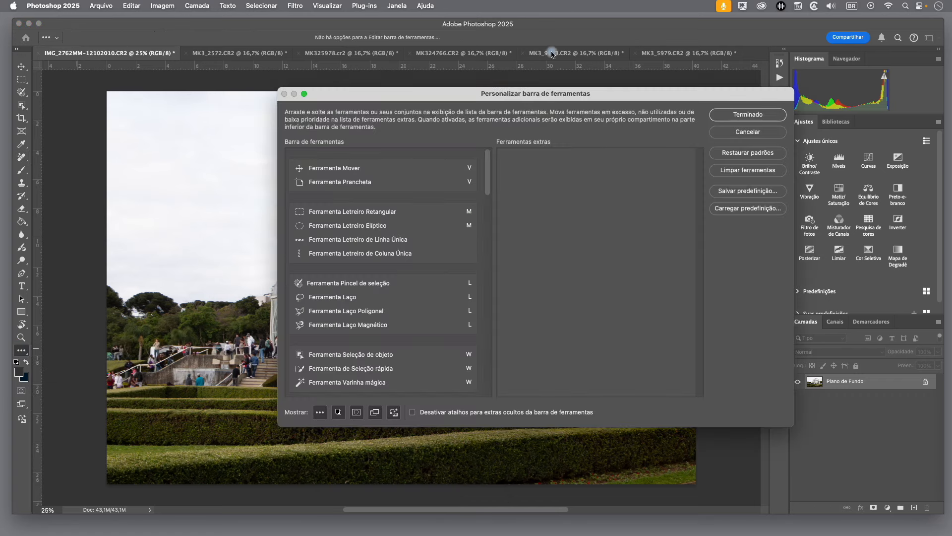
drag(588, 96, 569, 97)
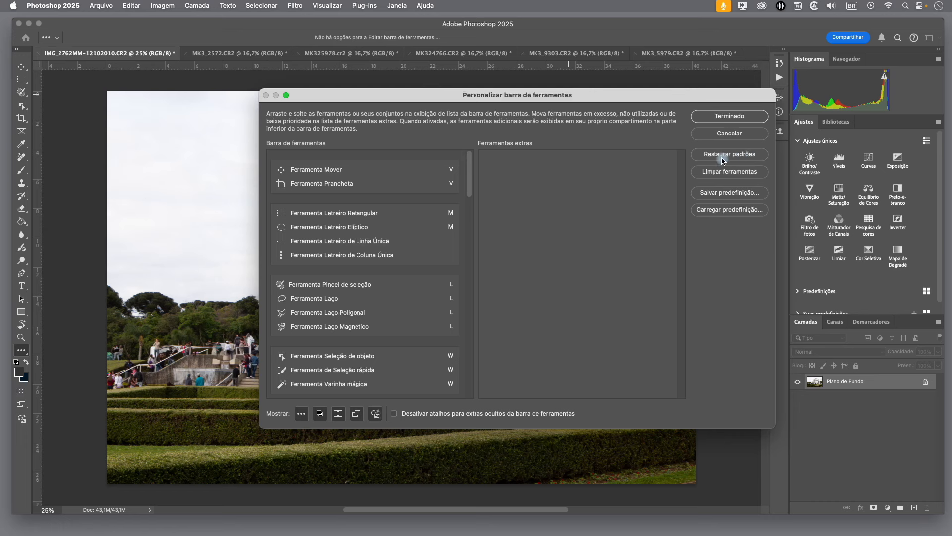
click(740, 135)
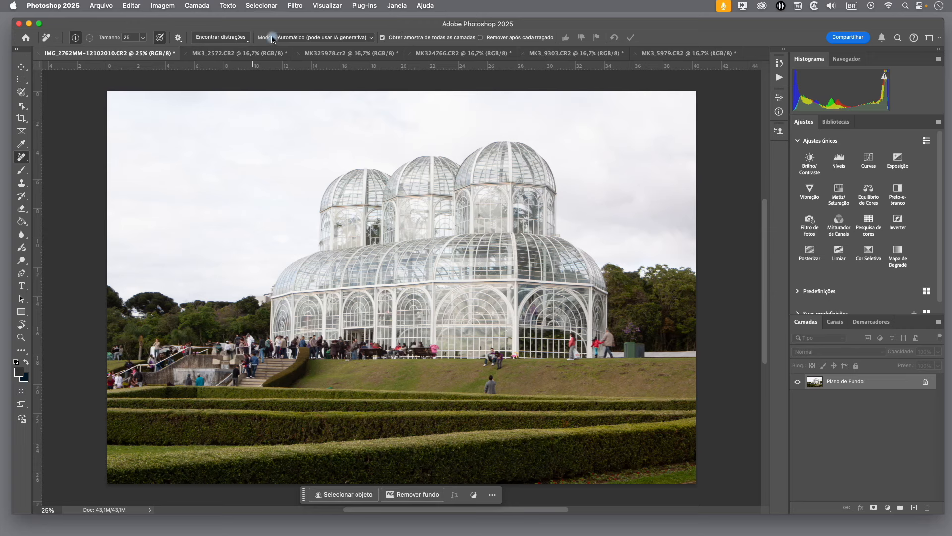
Review the Remove tool's generative AI mode options, keeping "Automático (pode usar IA generativa)".
click(372, 39)
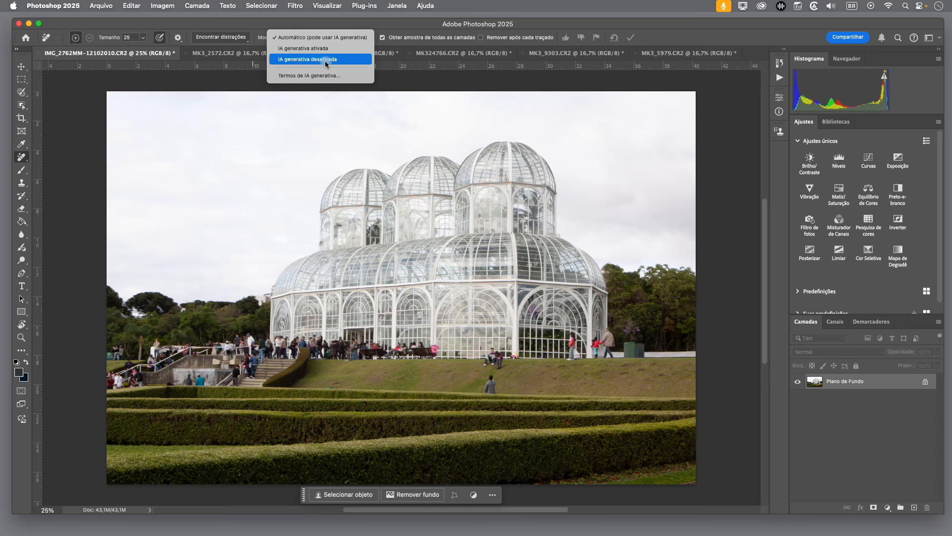
click(346, 39)
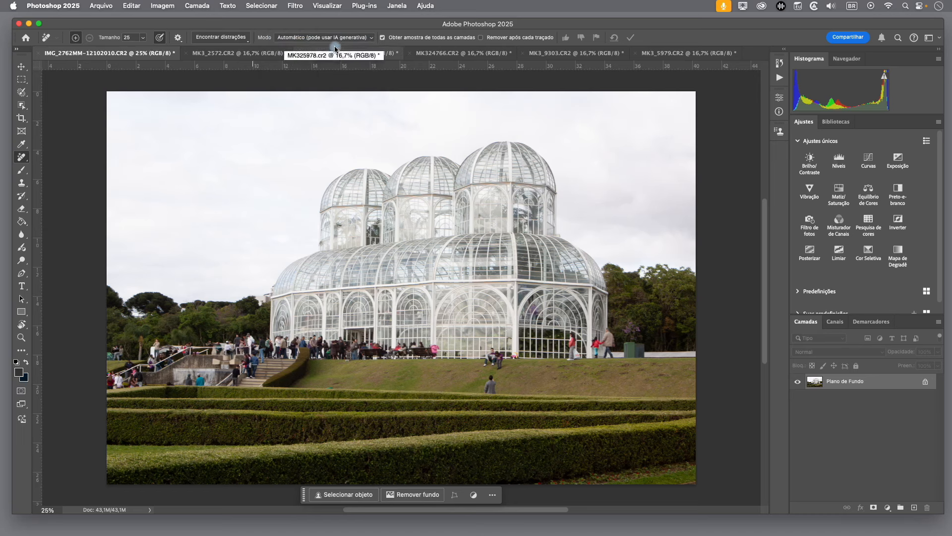
mouse_move(365, 40)
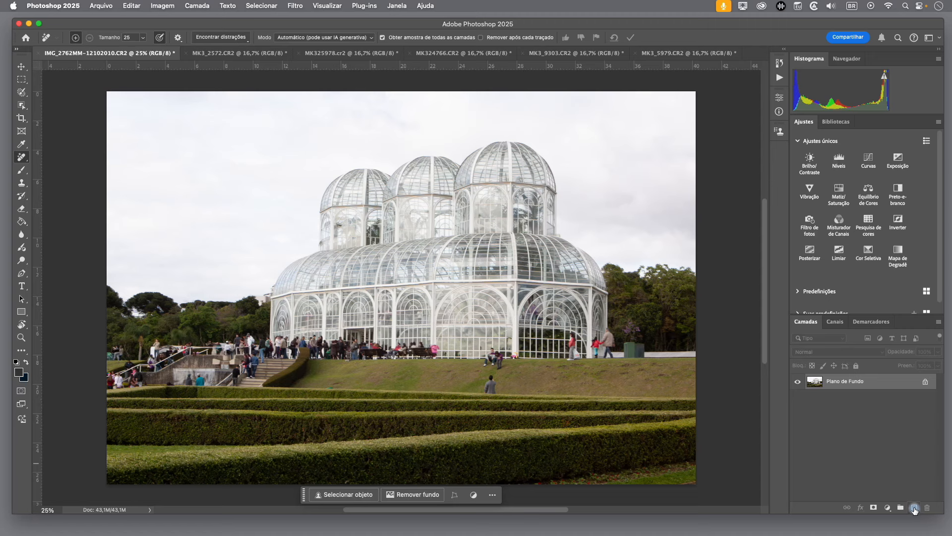
Add a new layer to the greenhouse photo and detect the people in it with the Remove tool's distraction finder.
click(914, 507)
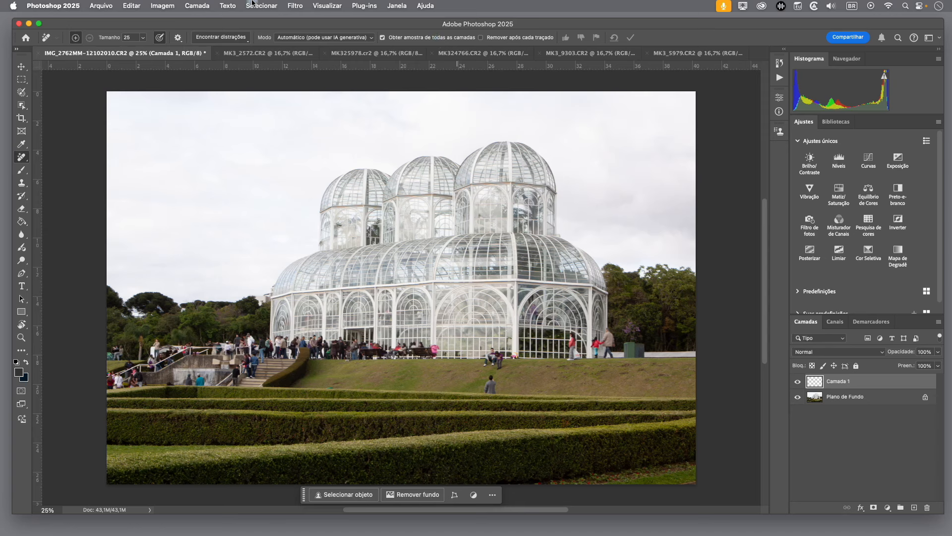
click(202, 38)
click(233, 41)
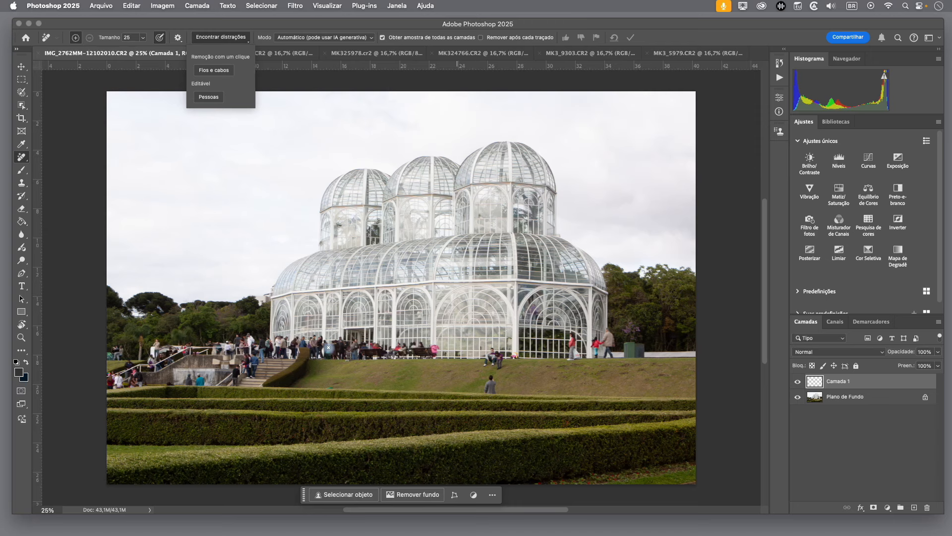
click(210, 98)
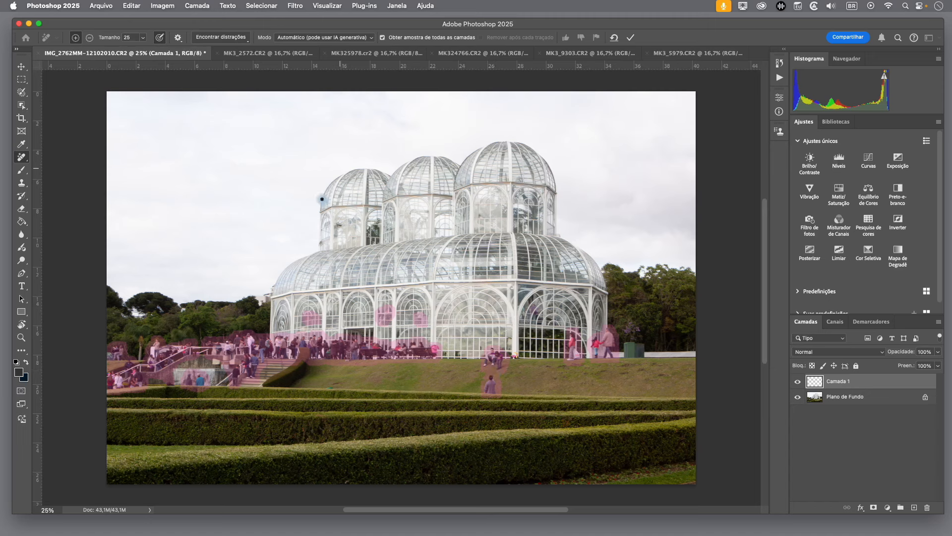
Subtract the wrongly marked spots on the greenhouse facade with a size 90 brush, and apply the removal of the people.
click(90, 40)
click(76, 38)
click(90, 41)
key(bracketright)
key(bracketright)
key(bracketright)
key(bracketright)
key(bracketright)
key(bracketright)
mouse_move(416, 315)
mouse_down()
mouse_move(435, 321)
mouse_move(380, 319)
mouse_up()
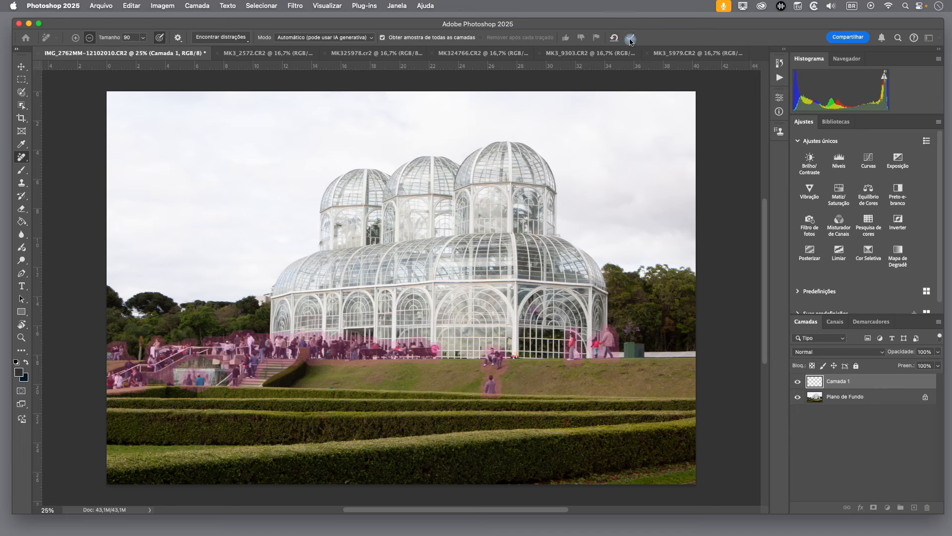
click(630, 39)
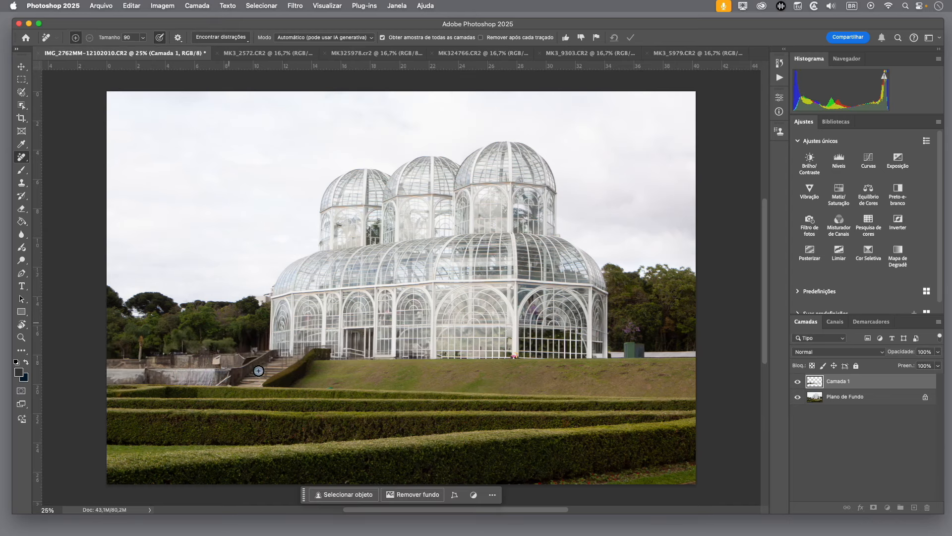
Compare the greenhouse photo with and without the people by toggling the retouching layer's visibility, leaving it shown.
click(797, 382)
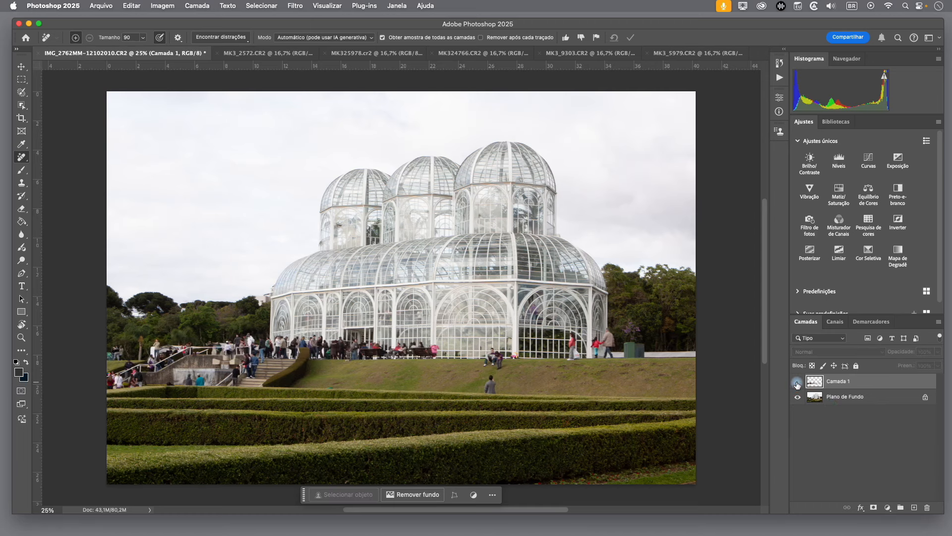
click(797, 383)
click(797, 384)
click(797, 383)
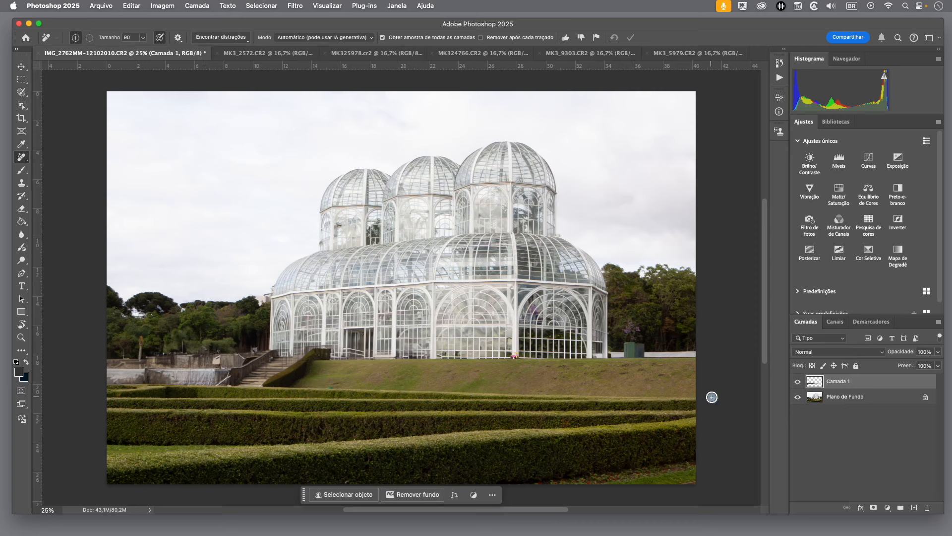
click(797, 382)
click(798, 382)
click(797, 381)
click(798, 383)
In MK3_5979.CR2, add a new layer and remove the automatically detected people behind the seated man.
click(682, 53)
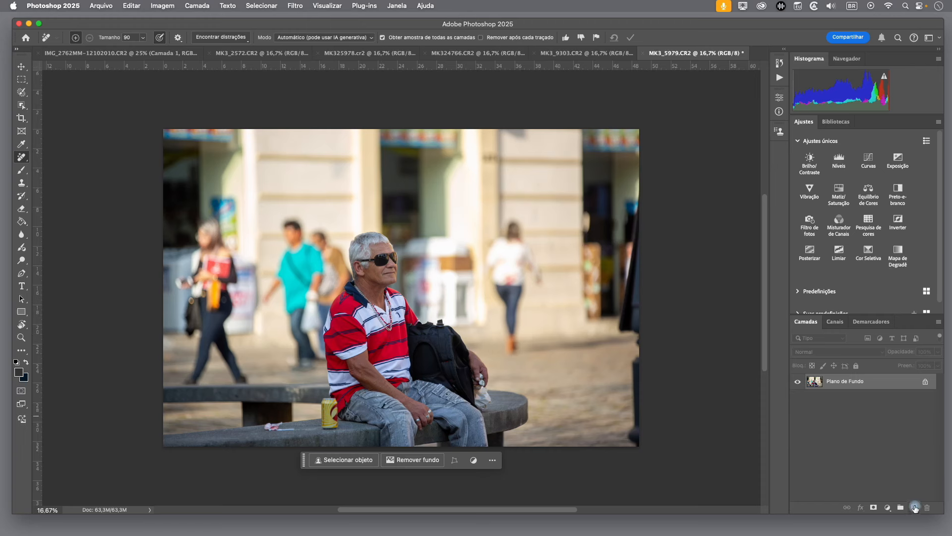
click(916, 504)
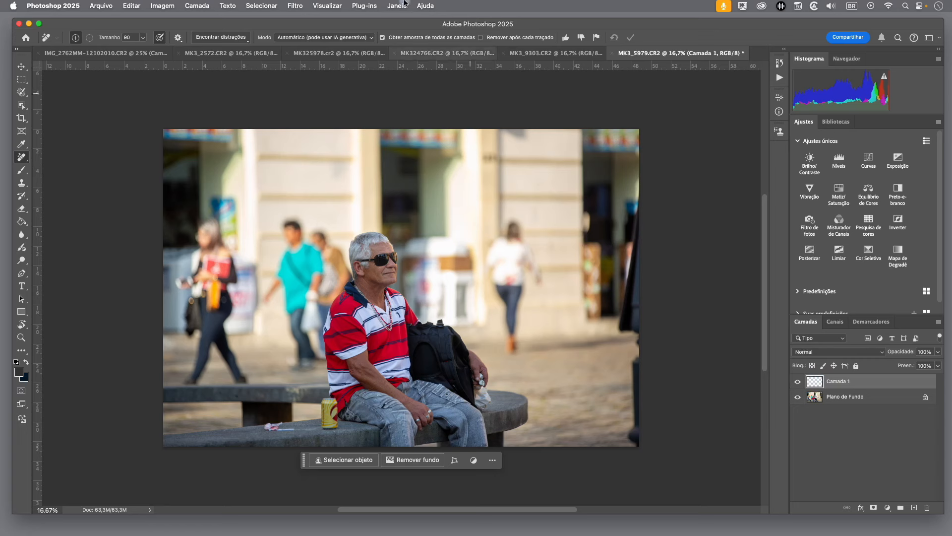
click(382, 37)
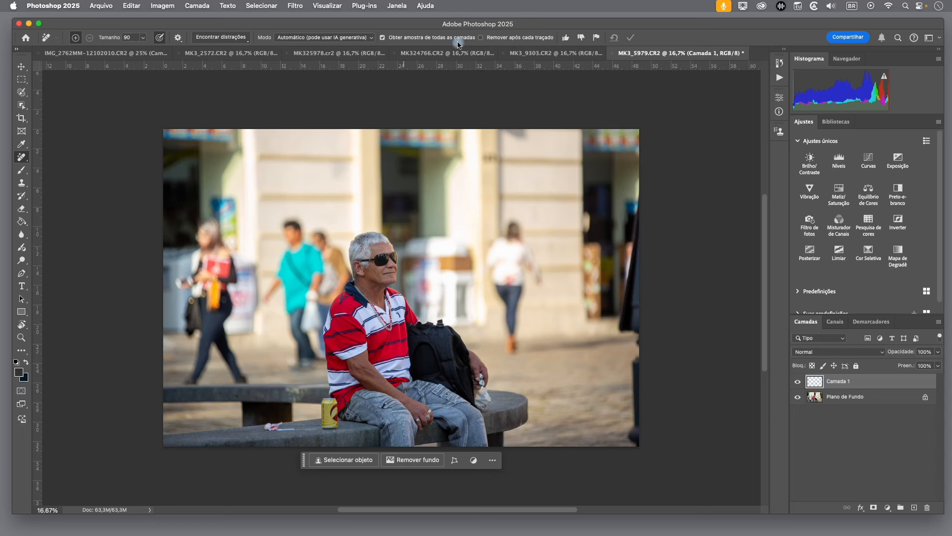
click(228, 41)
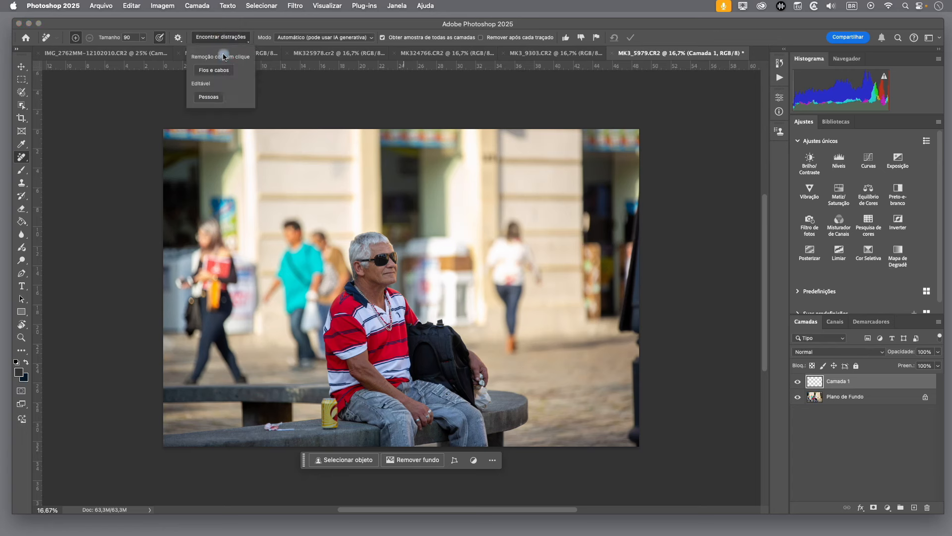
click(209, 98)
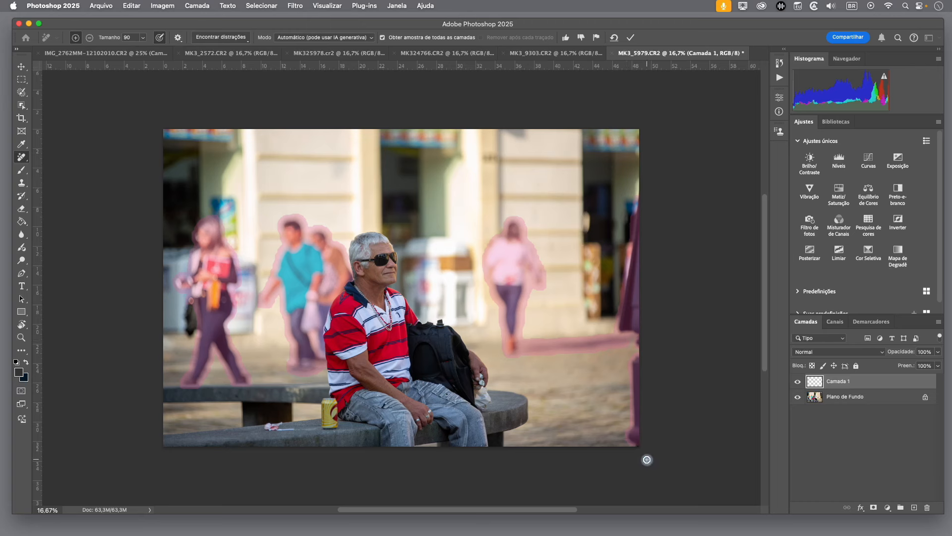
click(632, 38)
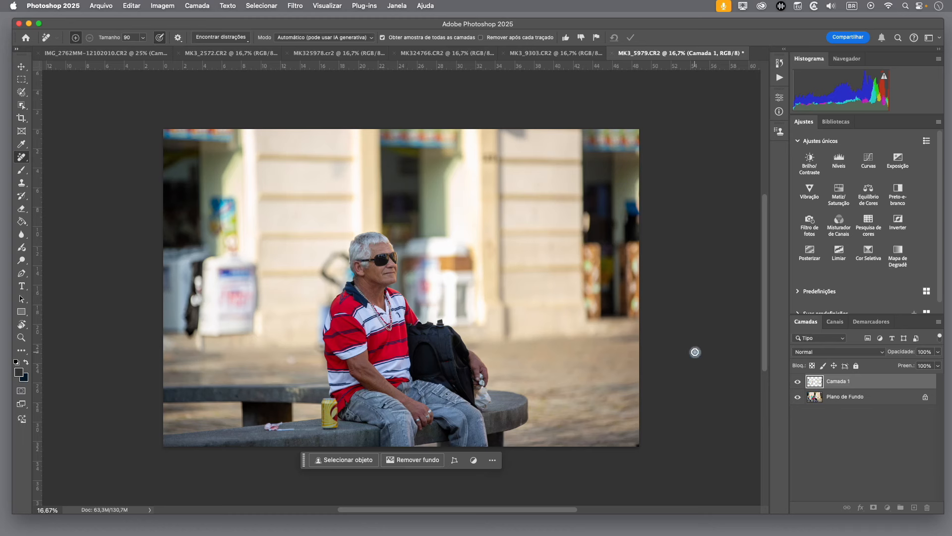
Compare the street portrait before and after the removal by toggling the new layer's visibility, leaving it shown.
click(798, 382)
click(798, 382)
click(797, 382)
click(798, 381)
In MK324766.CR2, add a new layer and remove the automatically detected woman in the blurred background.
click(464, 52)
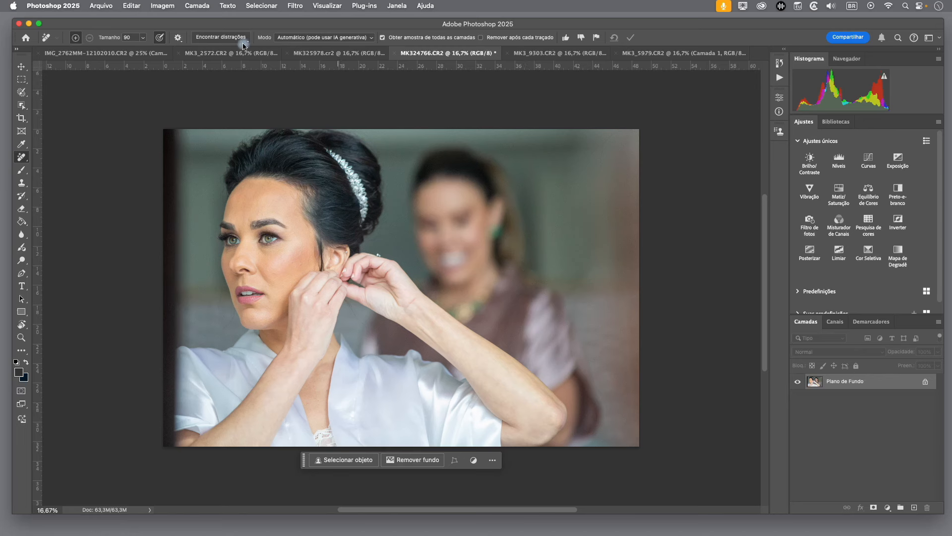
click(914, 508)
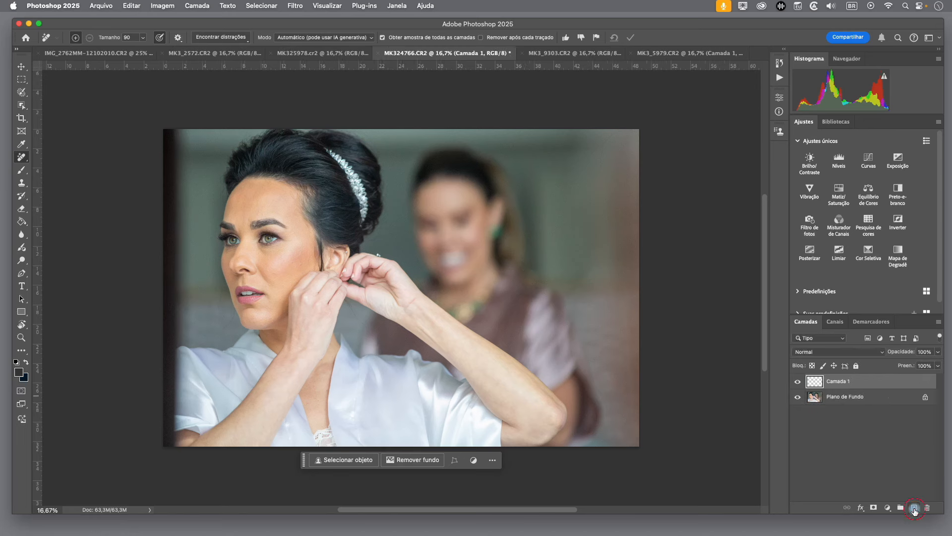
click(225, 37)
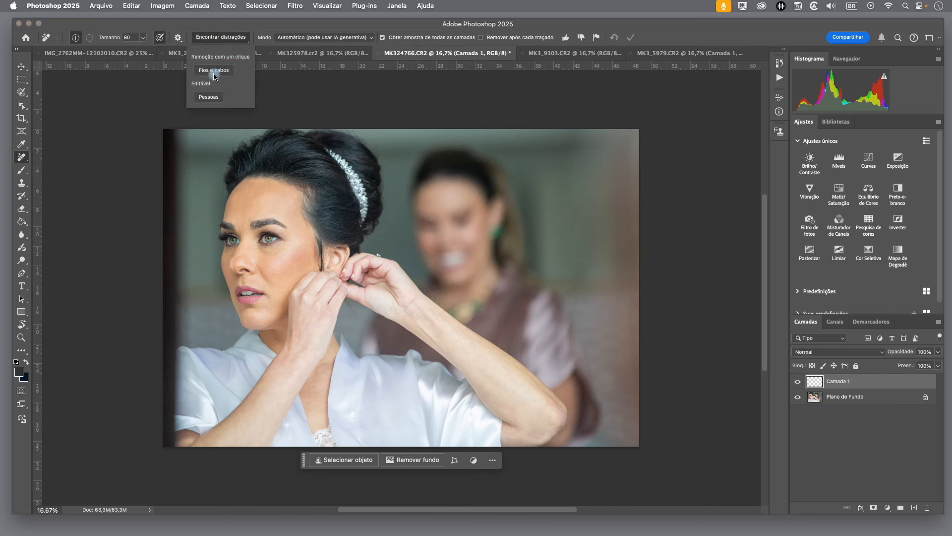
click(210, 98)
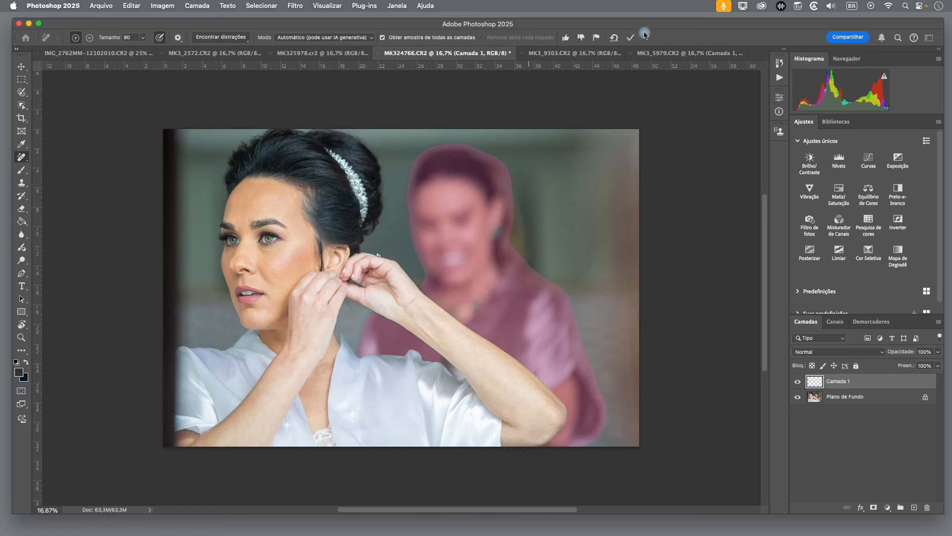
click(632, 37)
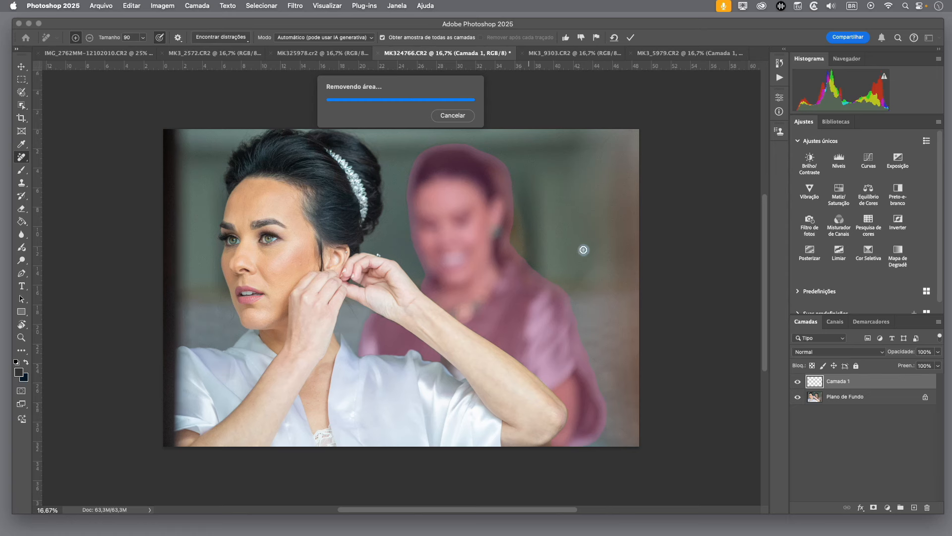
Compare the bride portrait with and without the background woman by toggling the retouching layer's visibility.
click(799, 384)
click(799, 384)
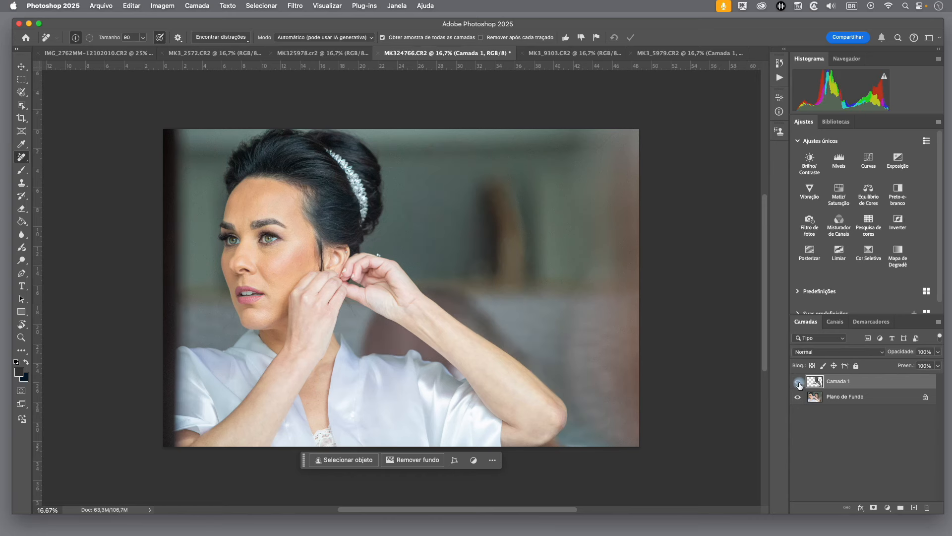
click(799, 384)
click(799, 384)
In MK3_9303.CR2, add a new layer and remove the wires and cables above the house with the distraction finder.
click(572, 54)
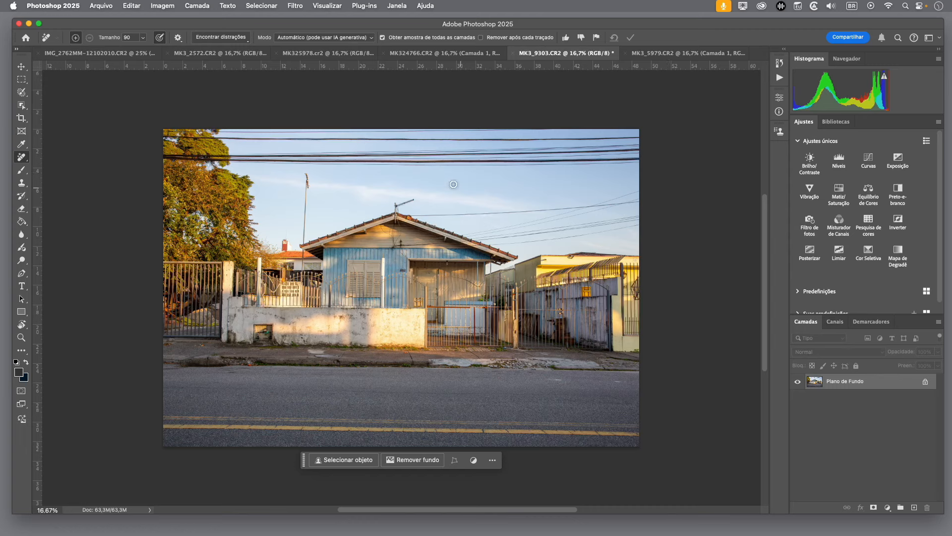
click(915, 509)
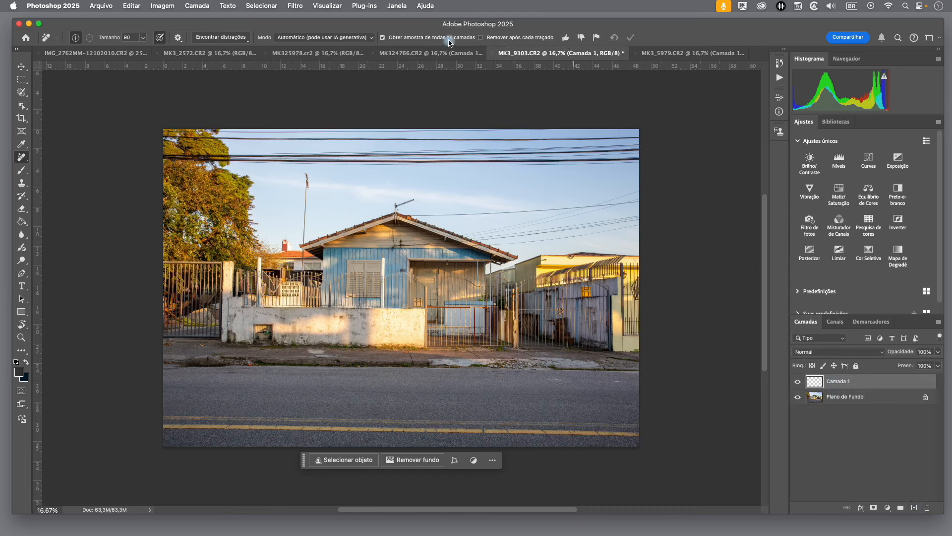
click(218, 39)
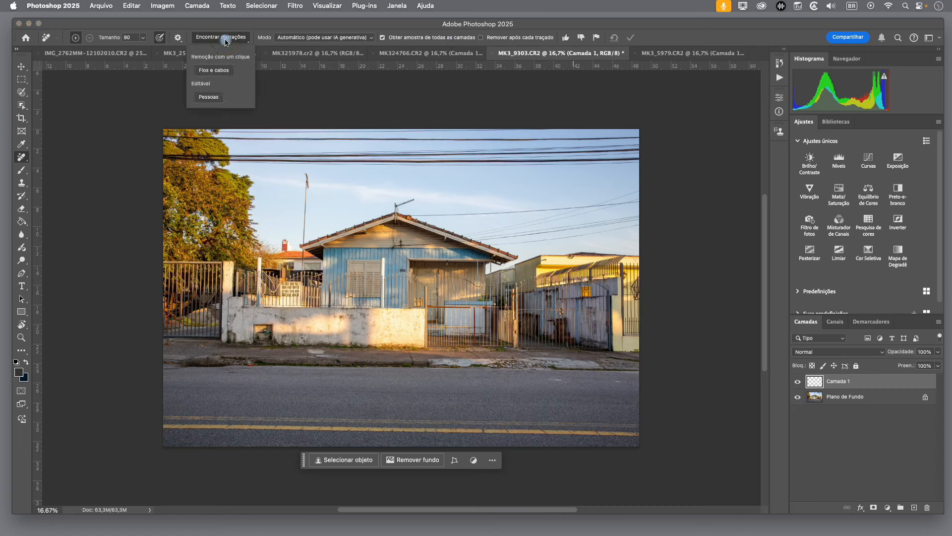
click(220, 72)
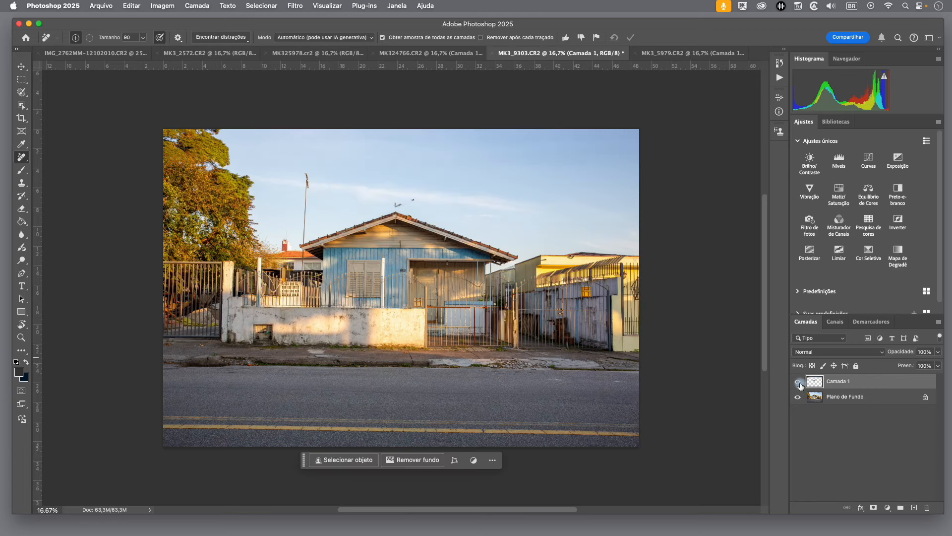
Compare the house photo with and without the overhead wires by toggling the retouching layer's visibility, leaving it shown.
click(798, 382)
click(798, 382)
click(798, 382)
click(799, 381)
click(798, 381)
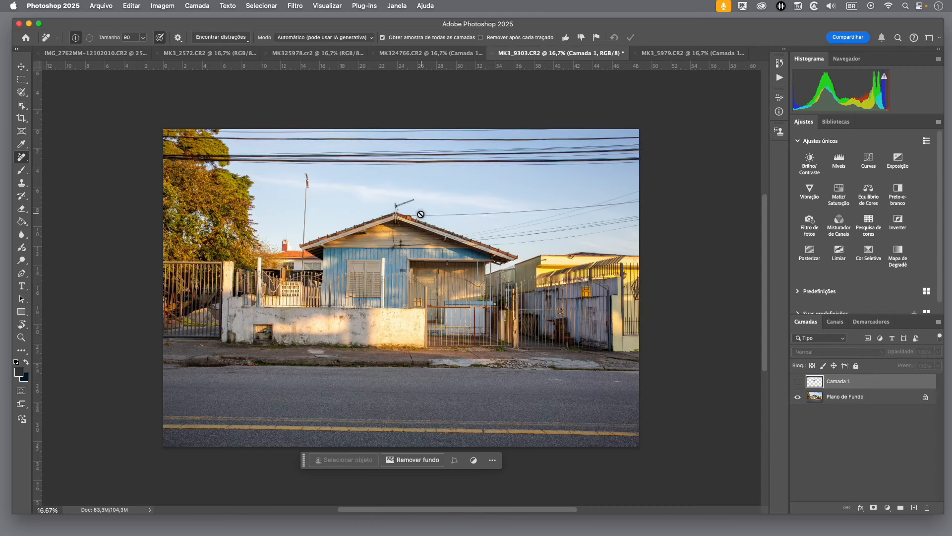
click(798, 382)
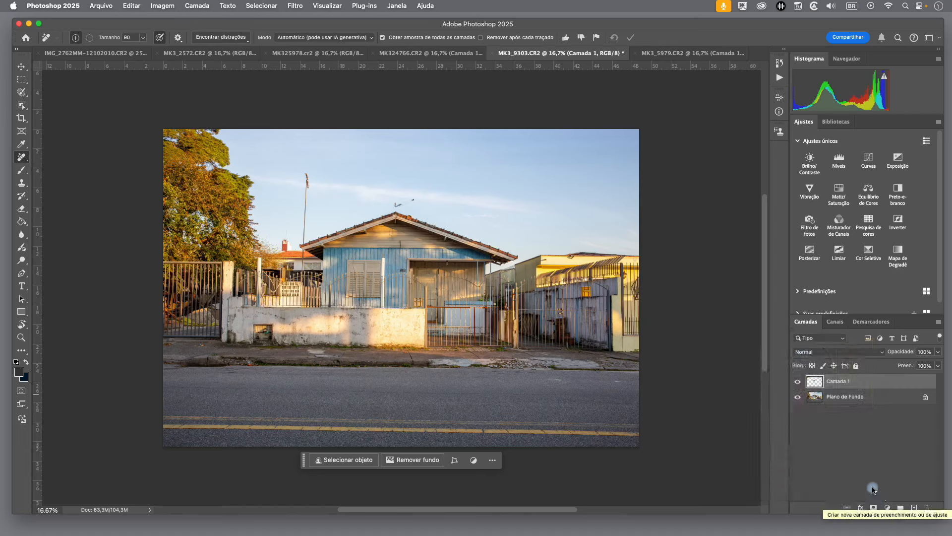
Add a mask to the retouching layer in MK3_9303.CR2 and paint black over the roof antenna to restore it.
click(874, 507)
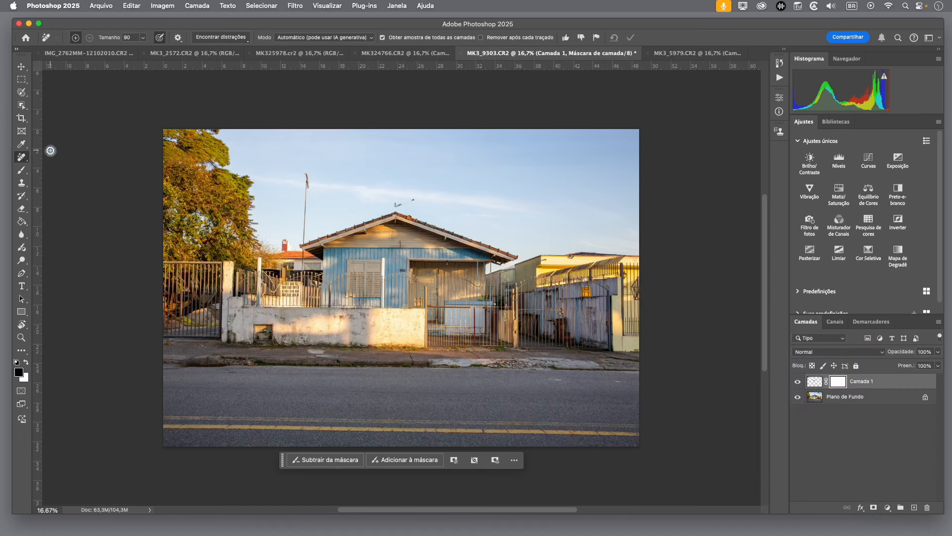
click(22, 169)
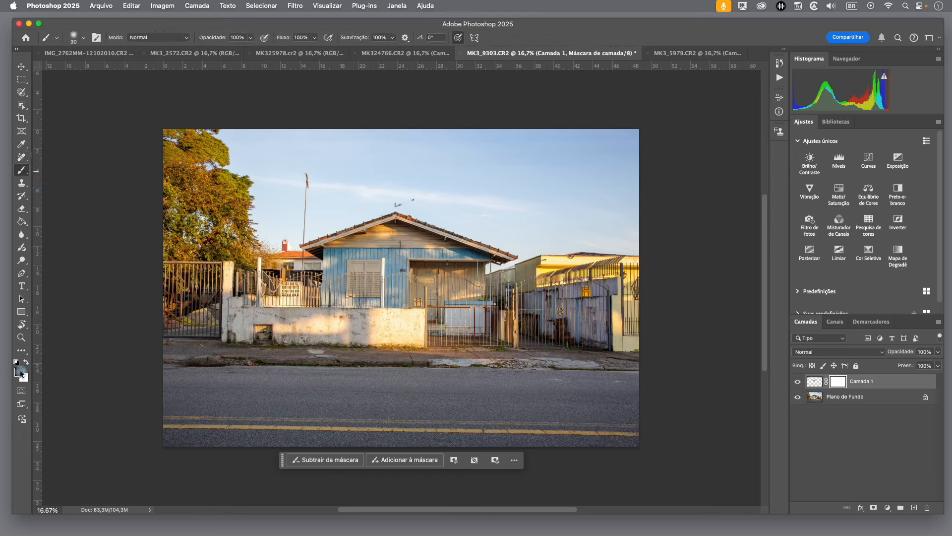
click(410, 208)
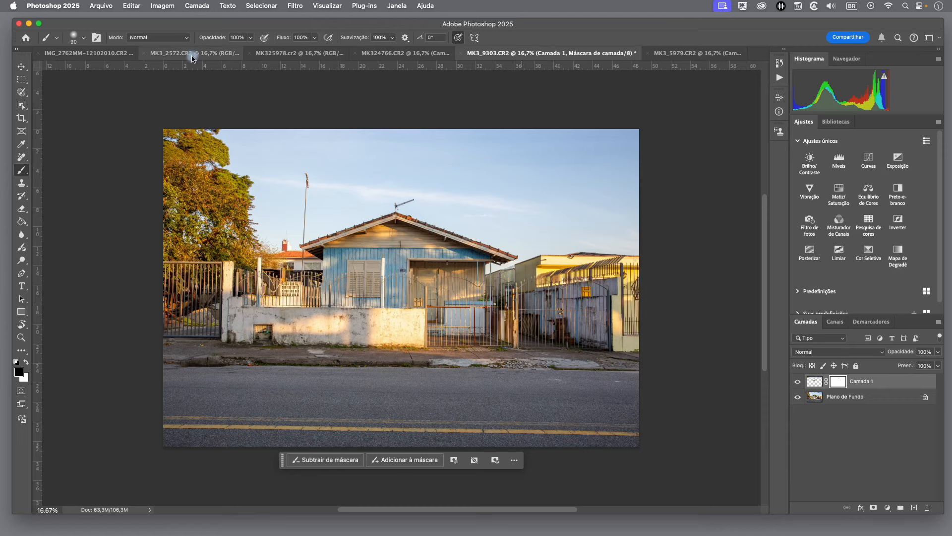
In MK3_2572.CR2, remove the stone wall background behind the woman in the camouflage jacket.
click(193, 53)
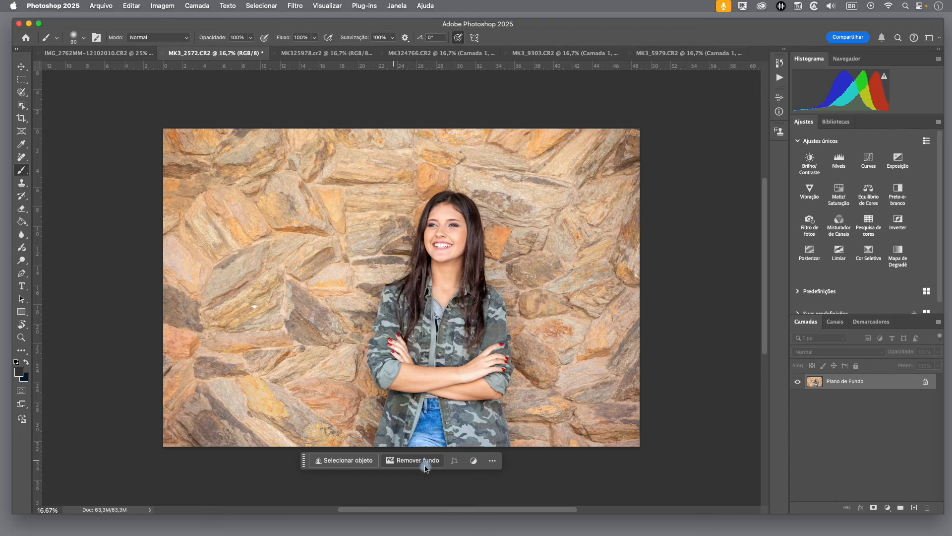
click(391, 463)
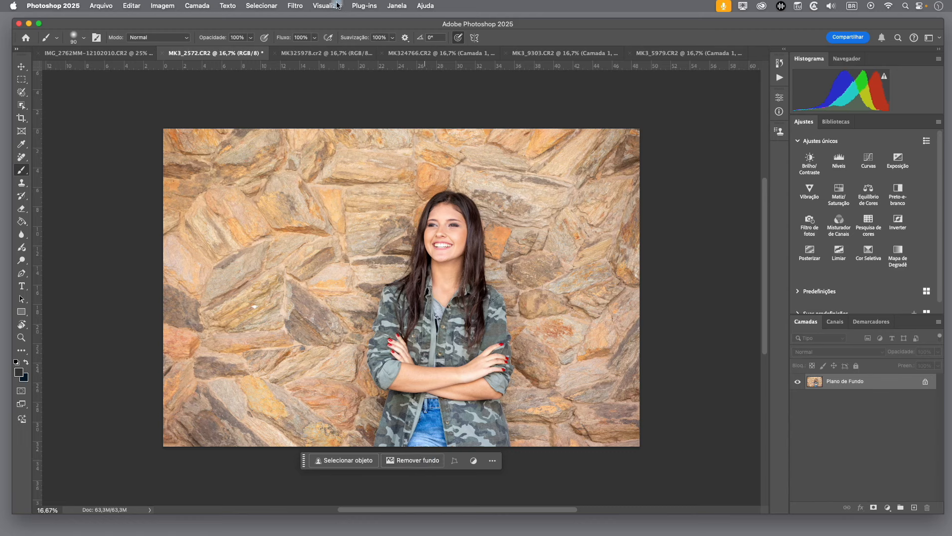
click(397, 5)
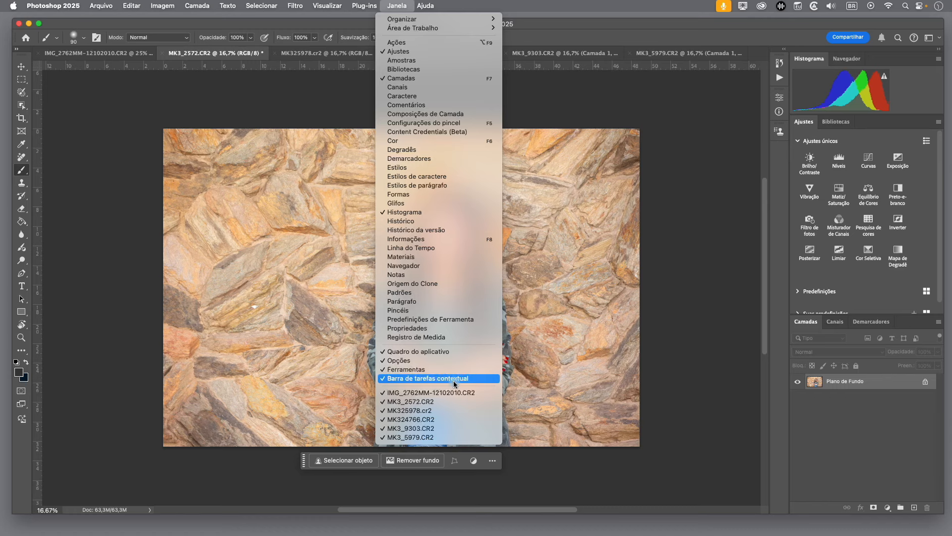
click(683, 354)
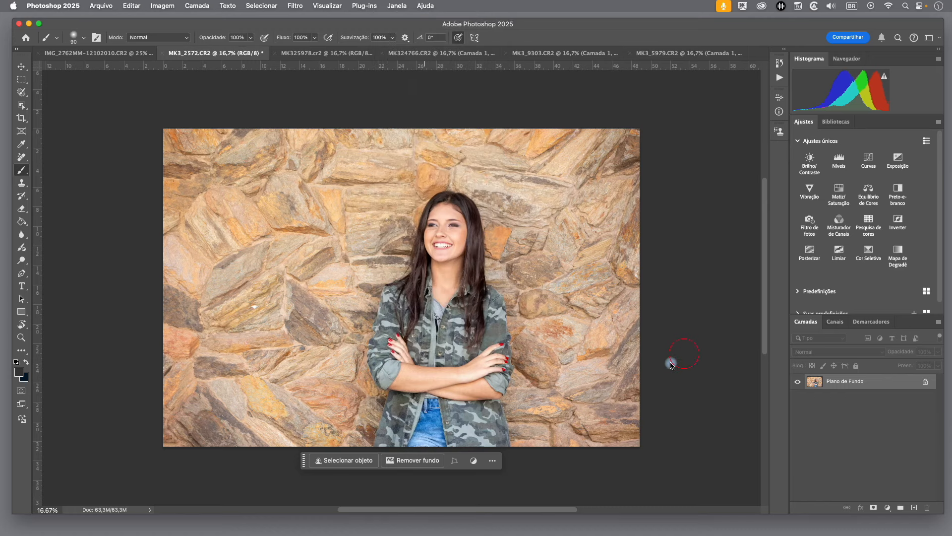
click(412, 461)
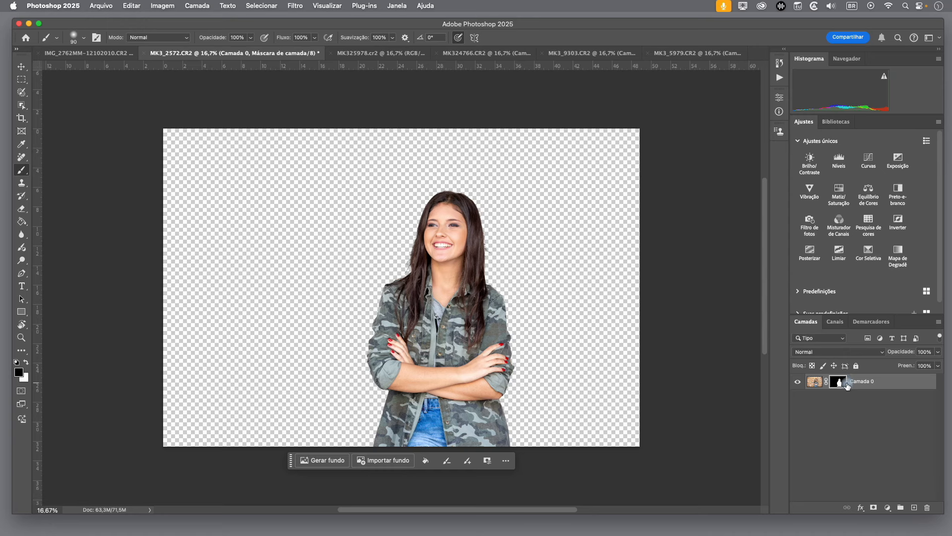
Generate a new background behind the woman from the prompt "parque de diversões".
click(313, 463)
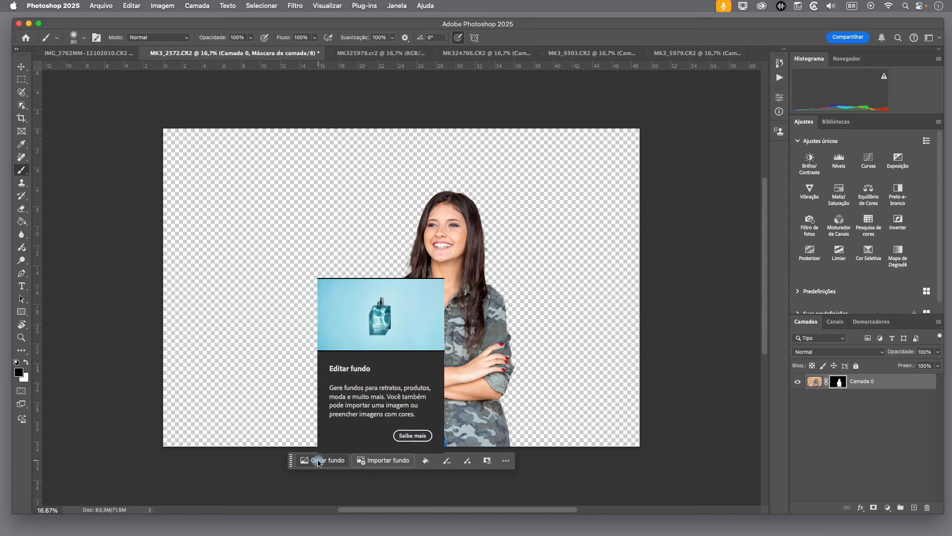
click(318, 461)
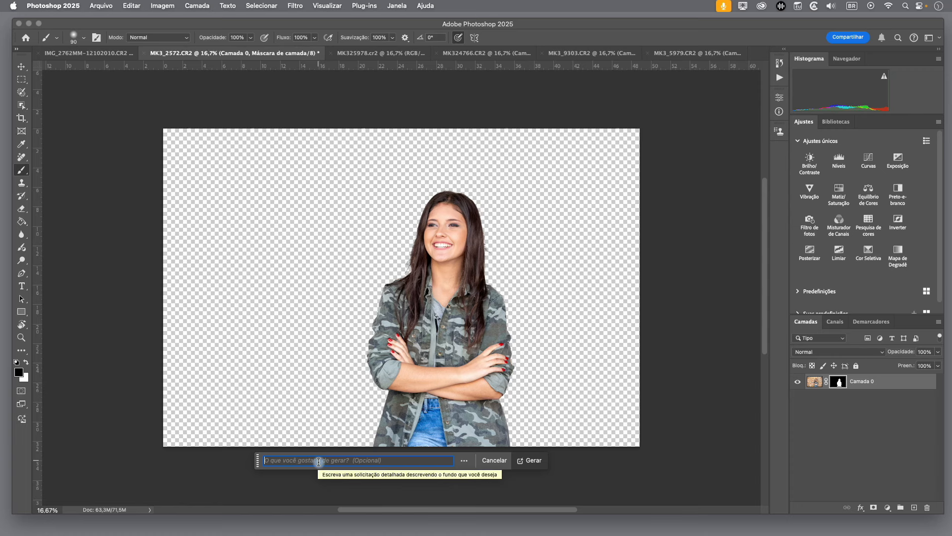
text(parque de diversões)
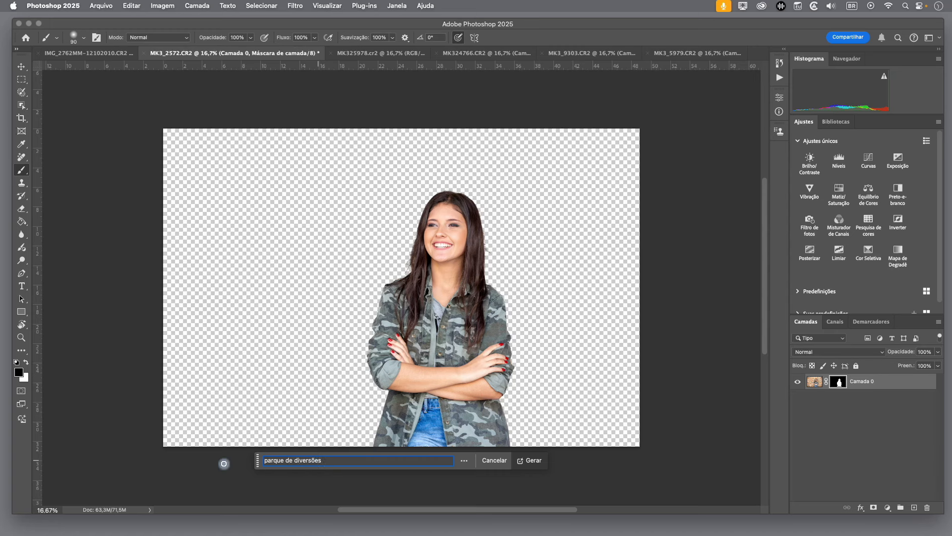
click(533, 463)
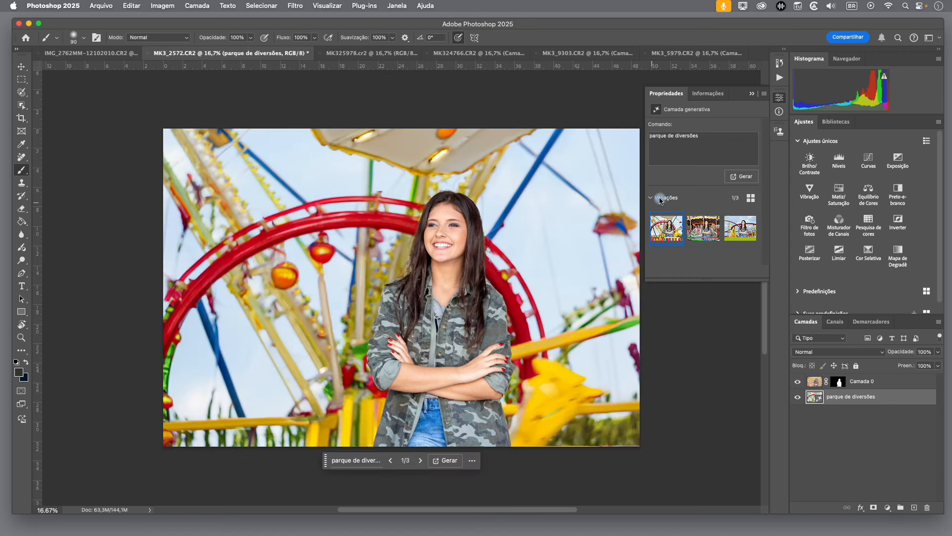
Compare the three generated amusement park backgrounds behind the woman, ending on the first variation.
click(700, 233)
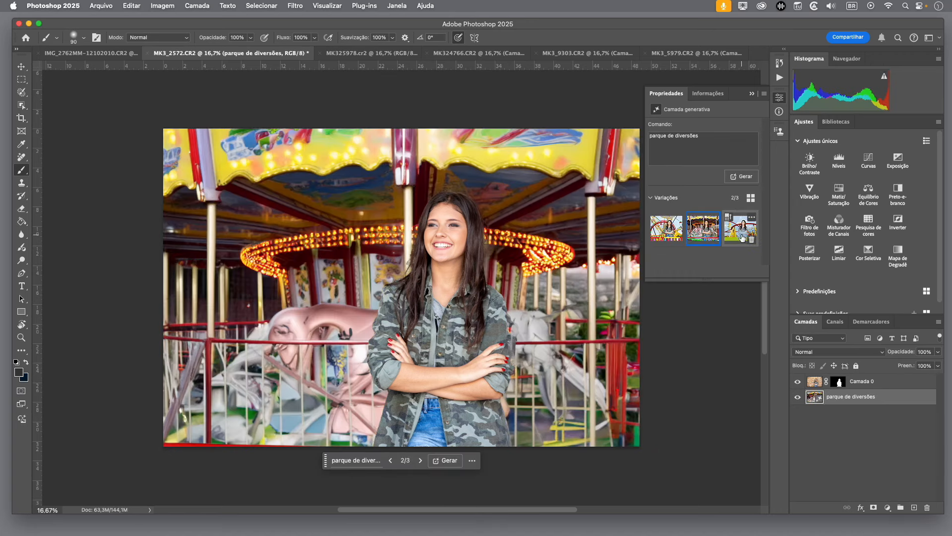
click(743, 237)
click(689, 231)
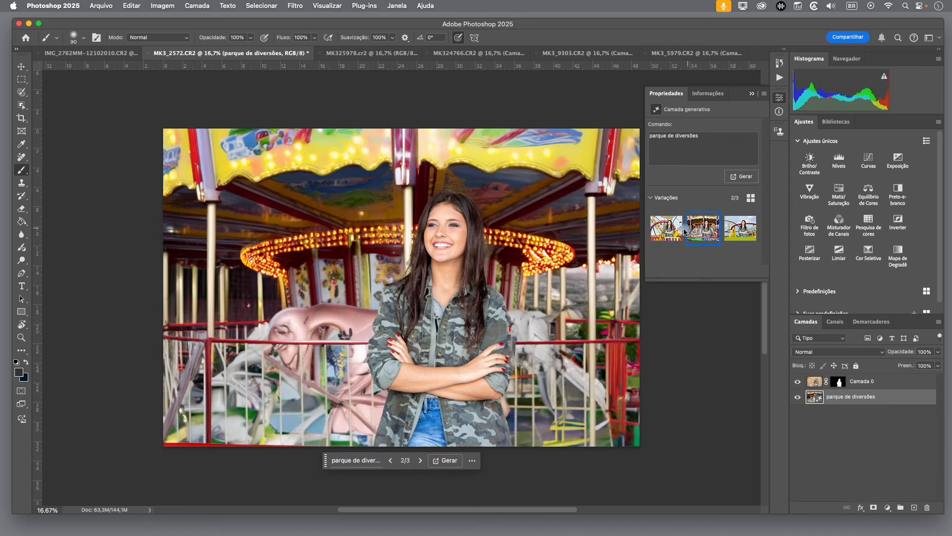
click(667, 229)
click(694, 229)
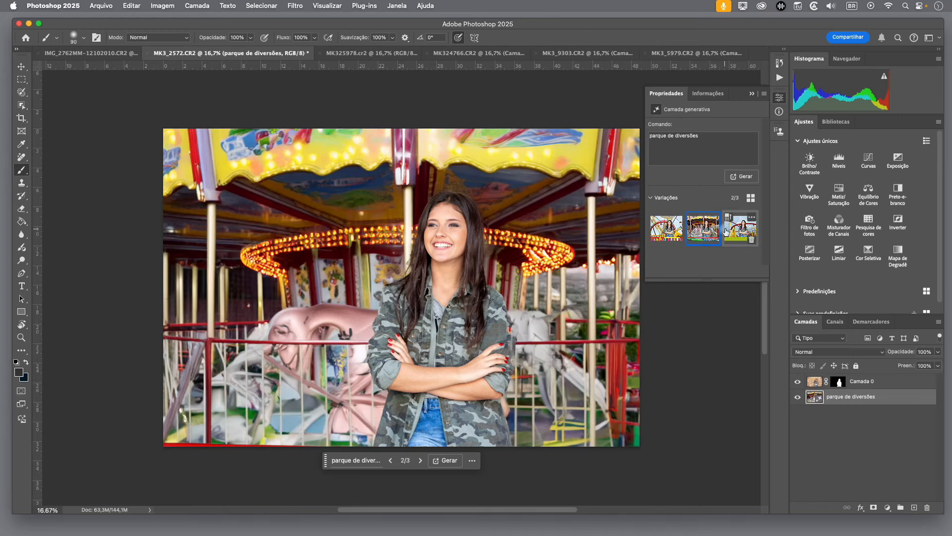
click(737, 230)
click(694, 229)
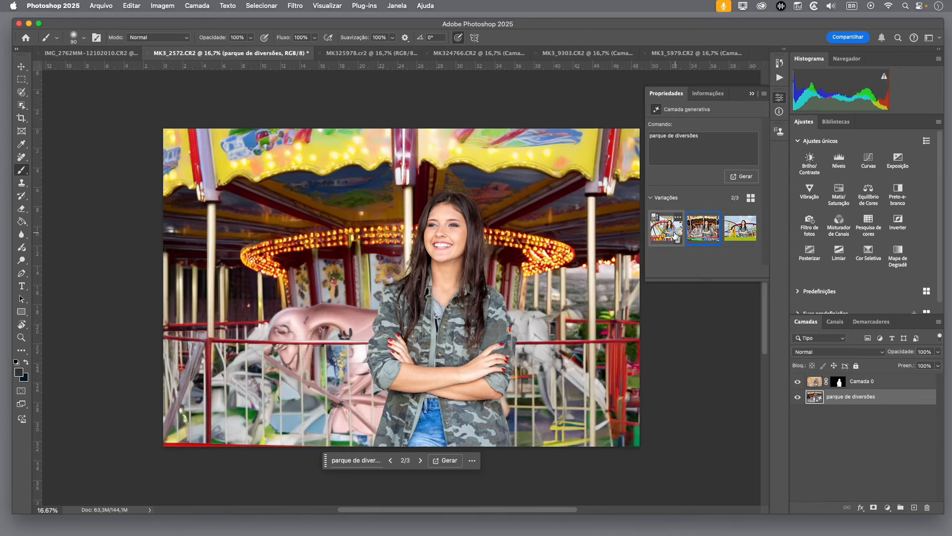
click(671, 234)
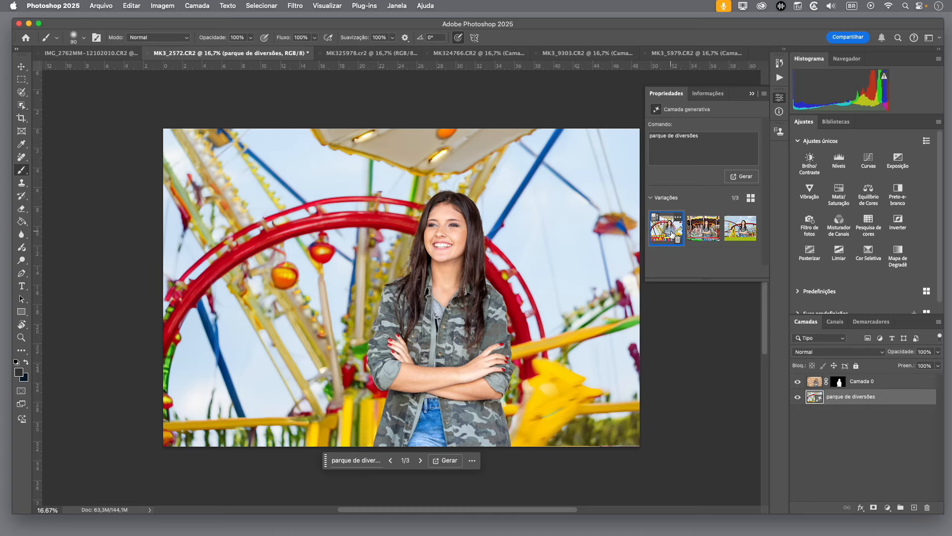
click(702, 231)
click(740, 230)
click(716, 231)
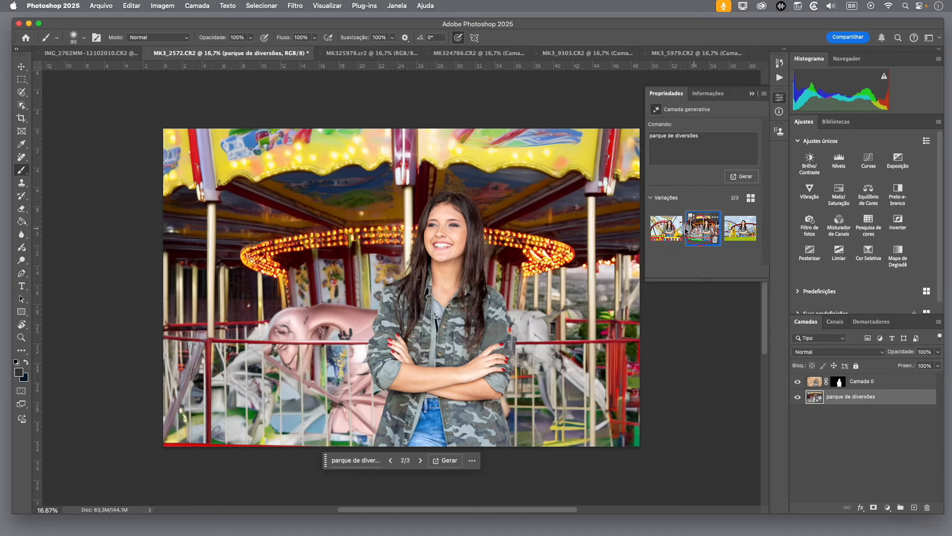
click(665, 234)
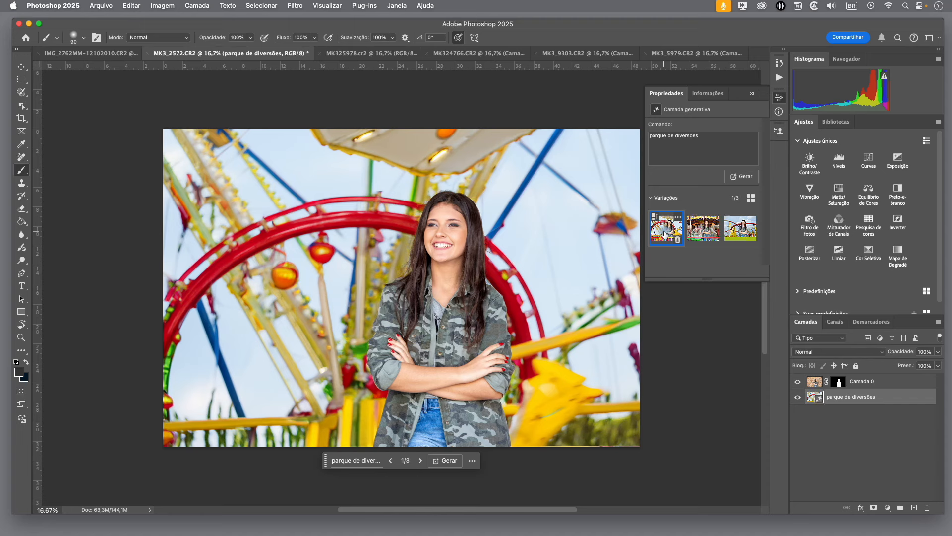
click(715, 235)
click(732, 231)
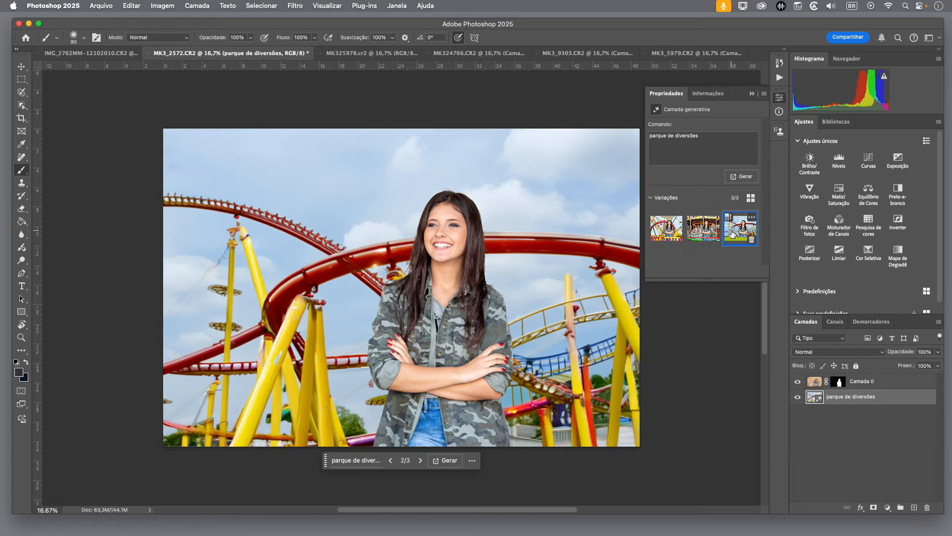
click(675, 232)
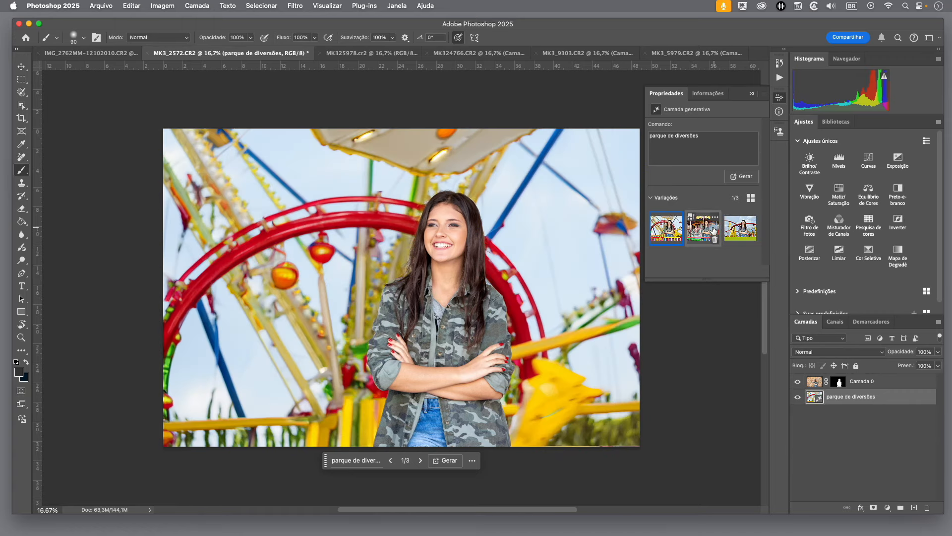
click(701, 233)
click(670, 229)
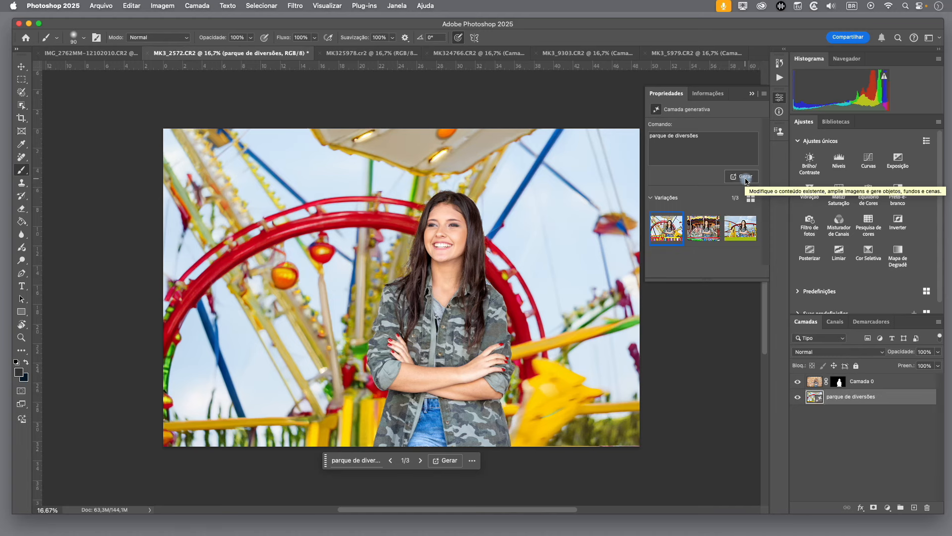
Select the second background variation with the carousel and generate similar variations from it.
click(704, 232)
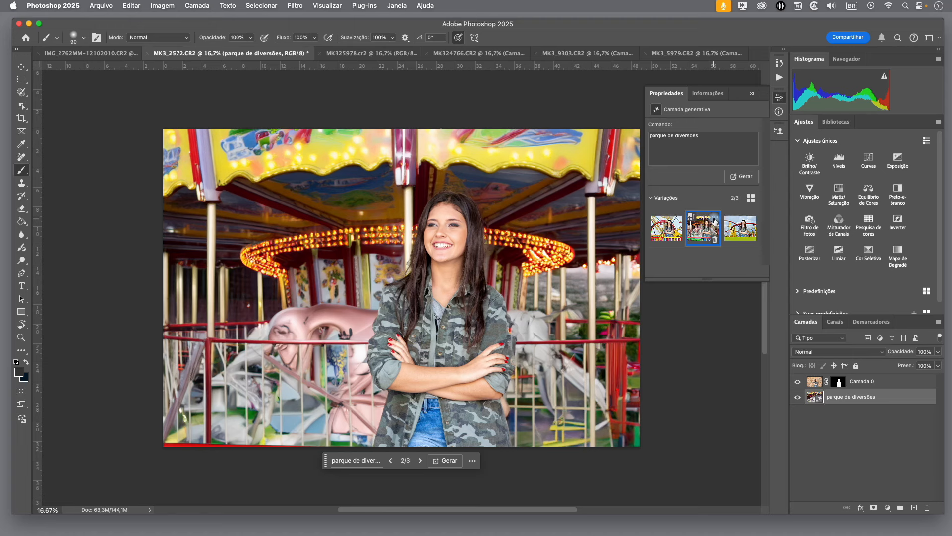
click(716, 219)
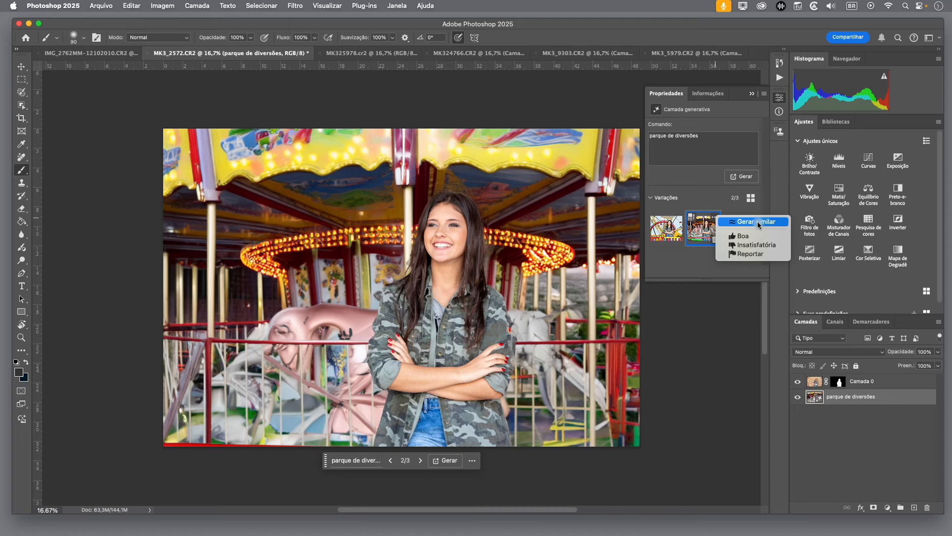
click(757, 223)
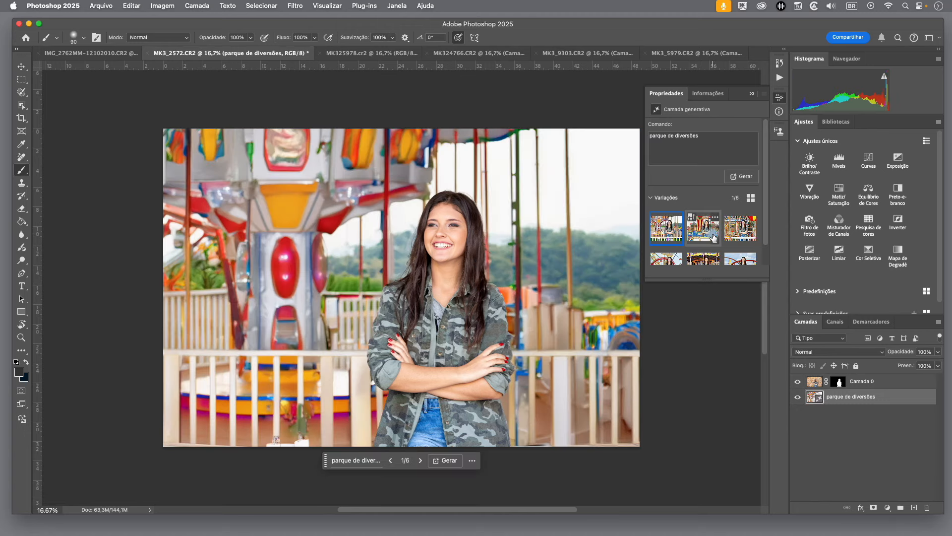
Compare the three new carousel-like background variations, ending on the first one with the white fence.
click(703, 229)
click(744, 230)
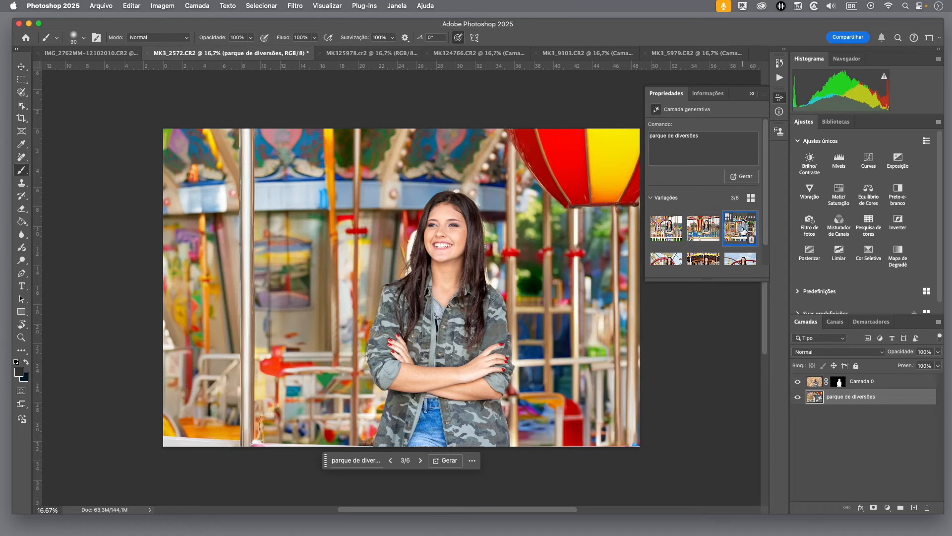
click(663, 232)
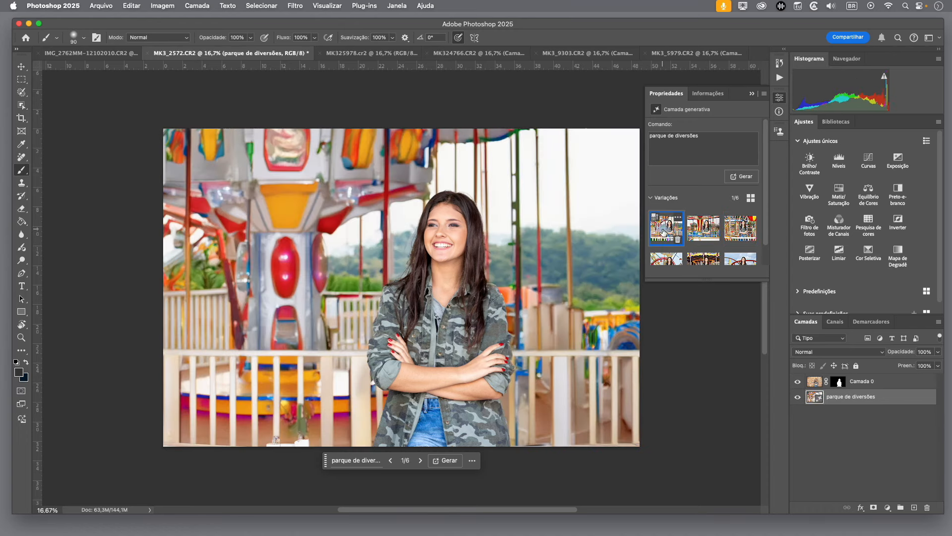
click(703, 230)
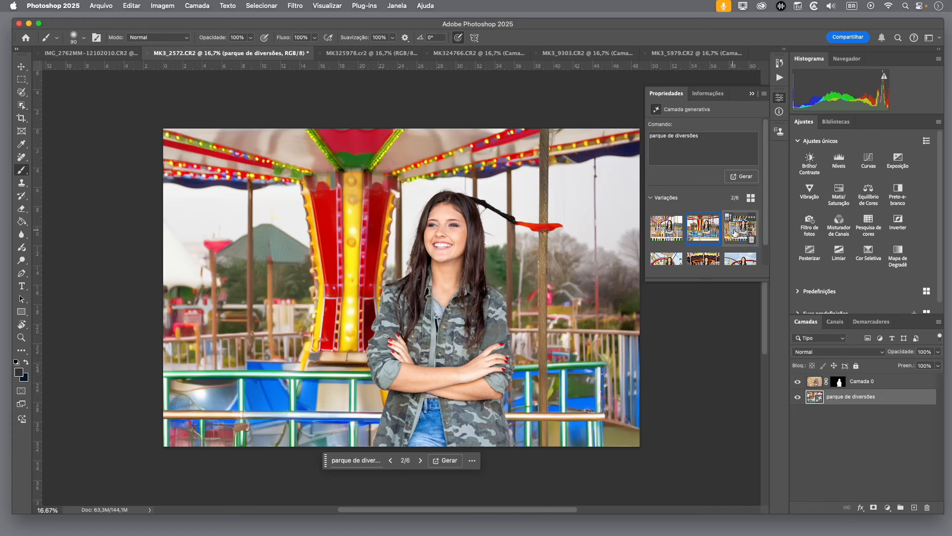
click(736, 233)
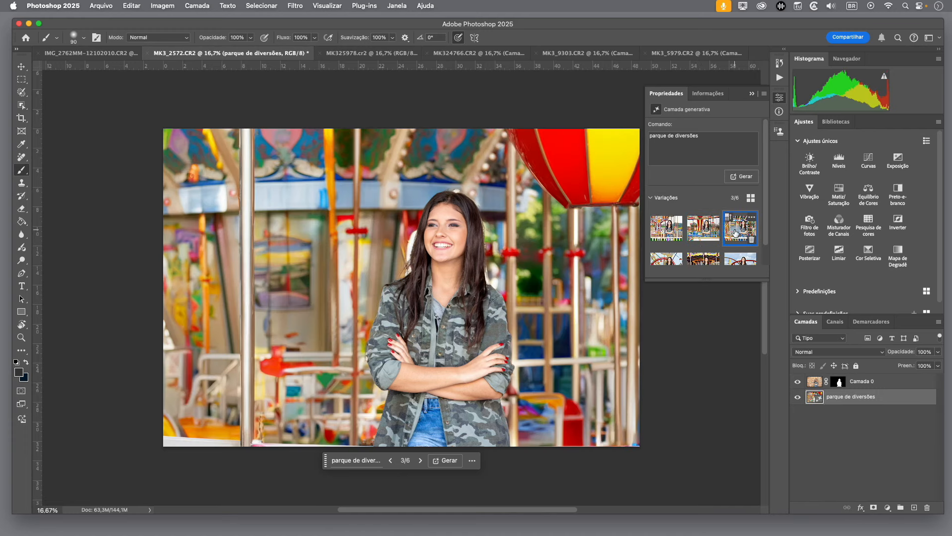
click(664, 233)
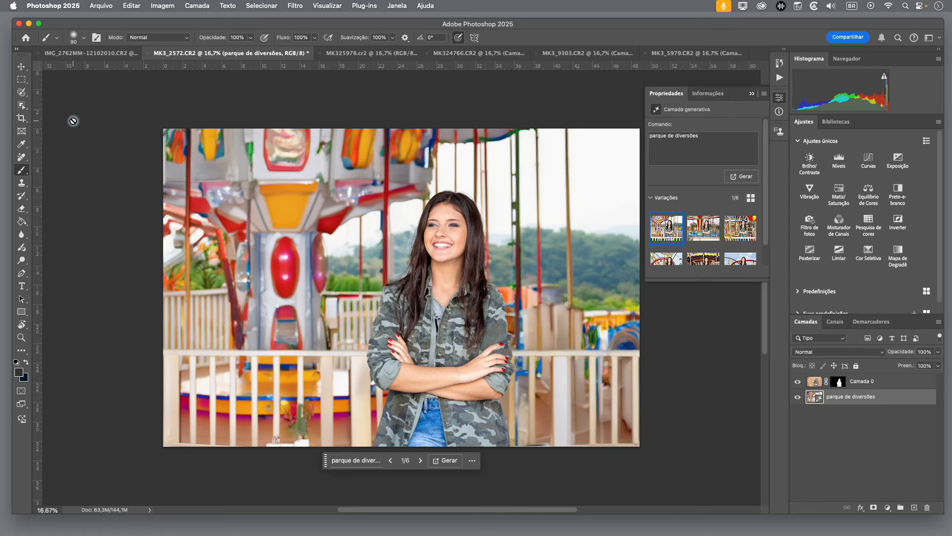
Extend the canvas below the woman with the Crop tool and fill the added area using Generative Expand without a prompt.
click(22, 117)
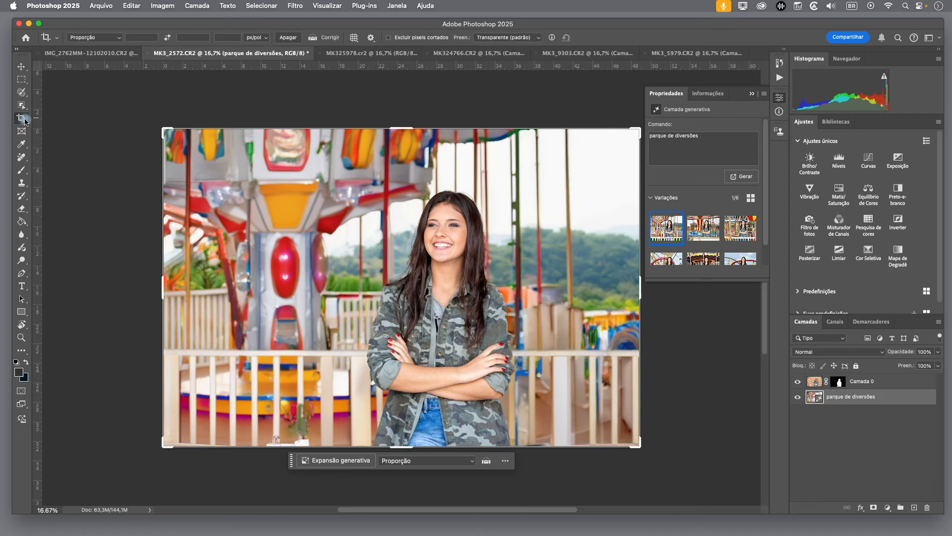
drag(402, 447, 407, 481)
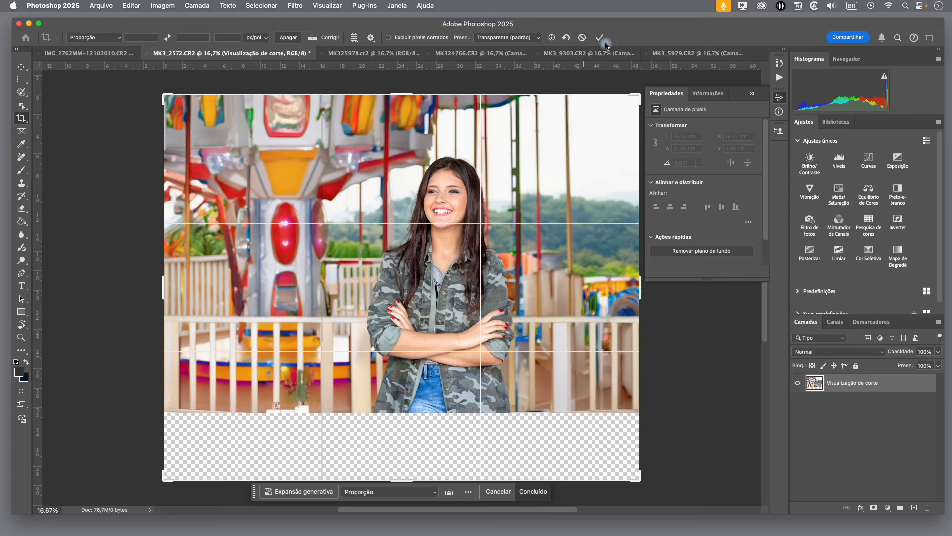
click(535, 37)
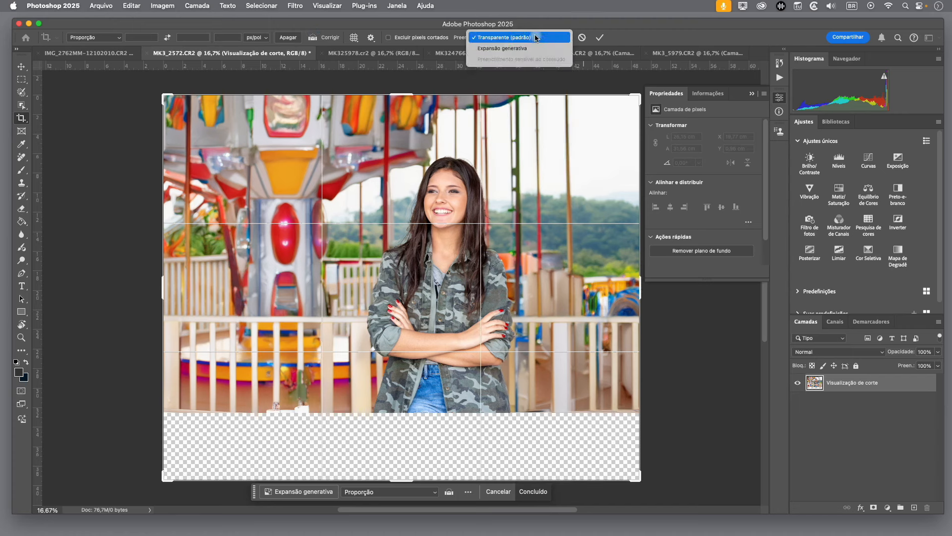
click(509, 49)
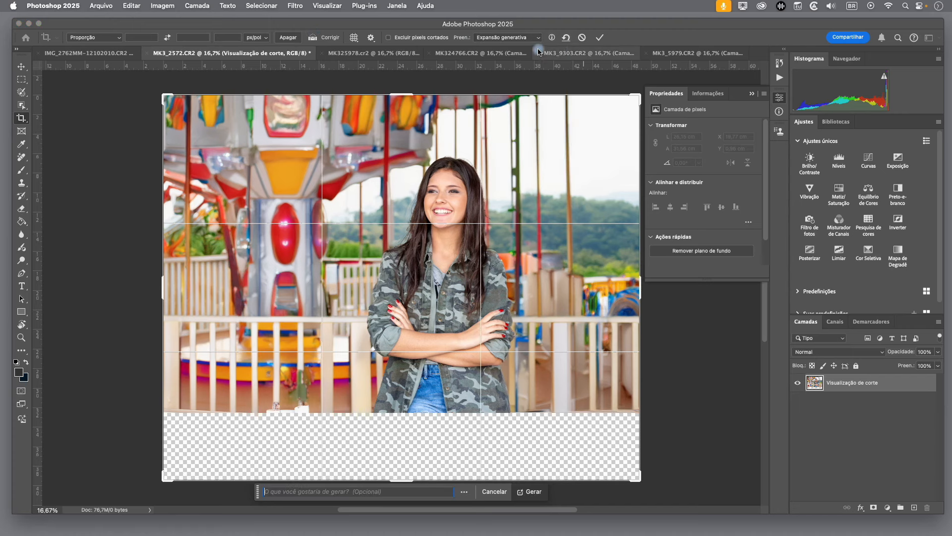
click(601, 38)
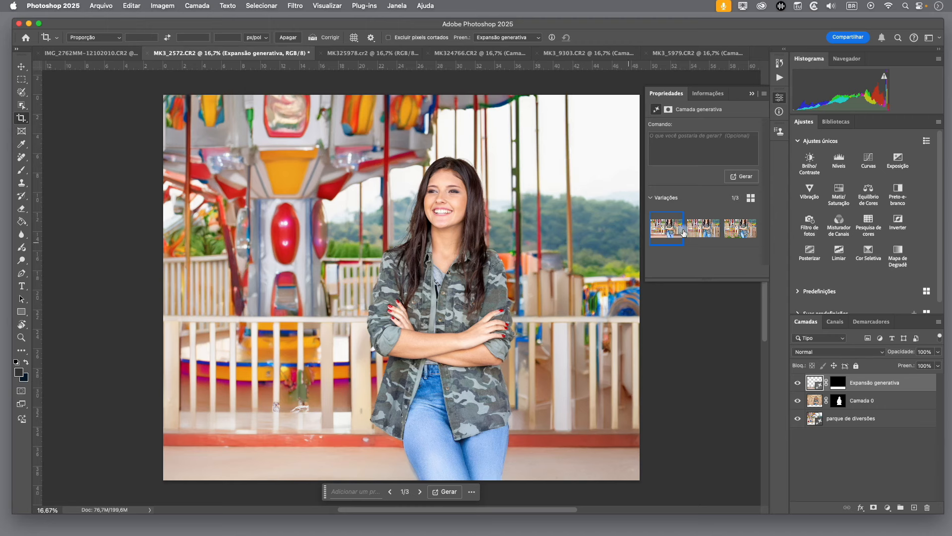
Compare the three Generative Expand variations of the extended area below the woman, ending on the first one.
click(735, 231)
click(667, 229)
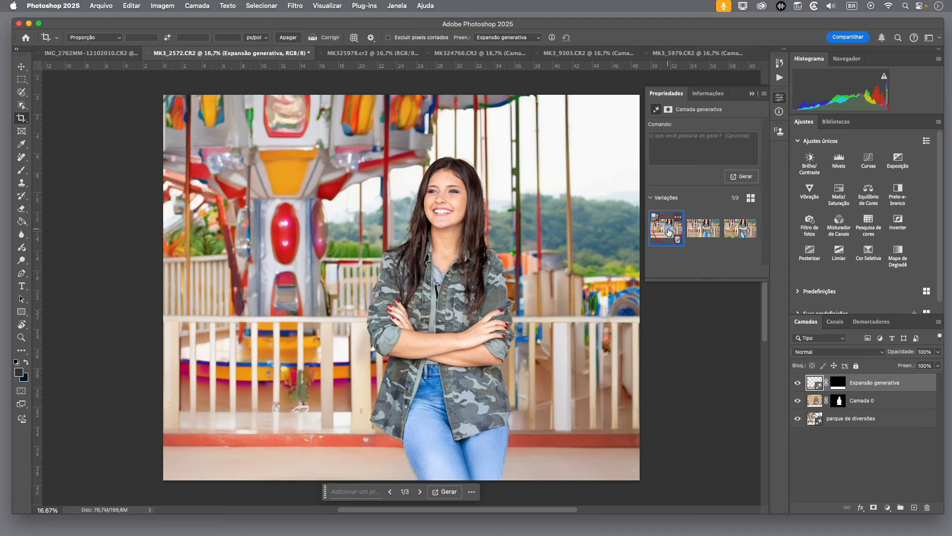
click(704, 232)
click(734, 232)
click(668, 232)
In the MK325978.cr2 document, draw a circular selection with the Elliptical Marquee on the empty wood left of the upper coffee spoon.
click(378, 55)
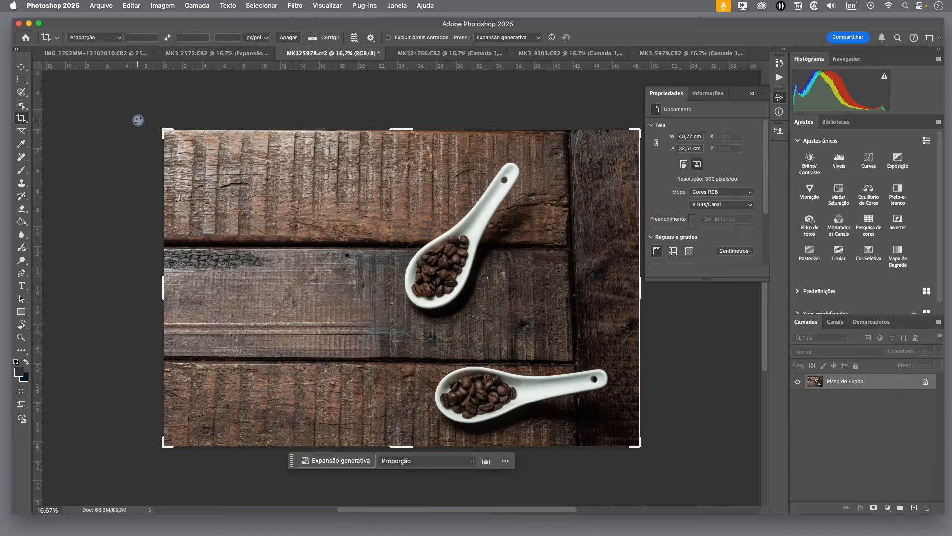
key(v)
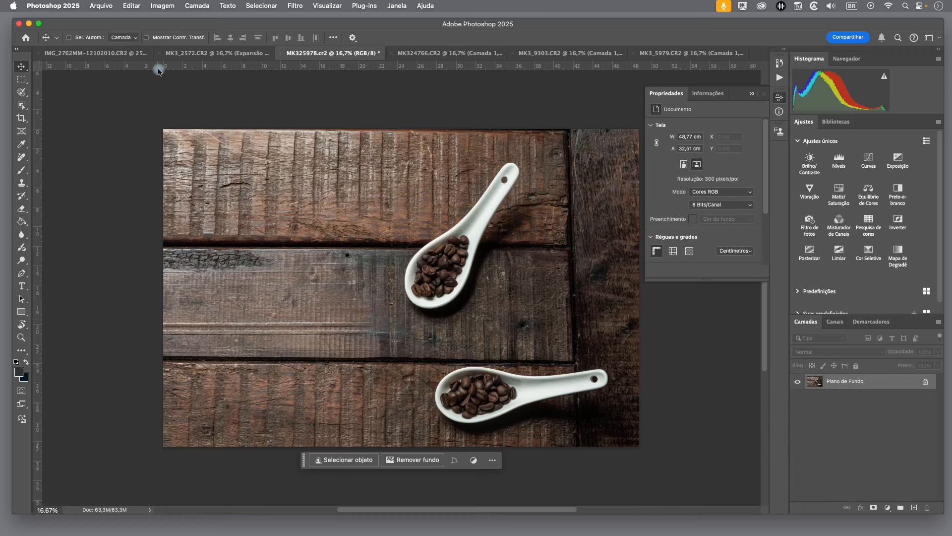
click(21, 80)
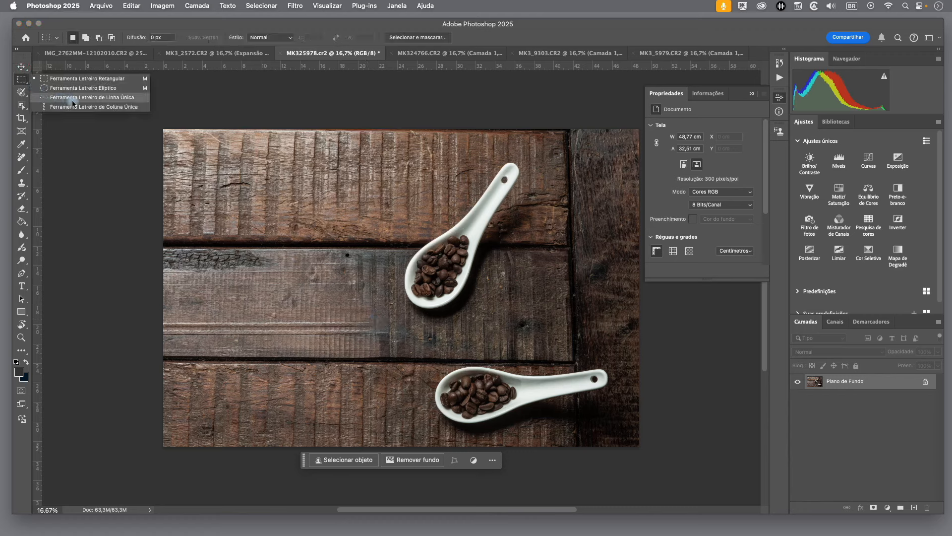
click(102, 88)
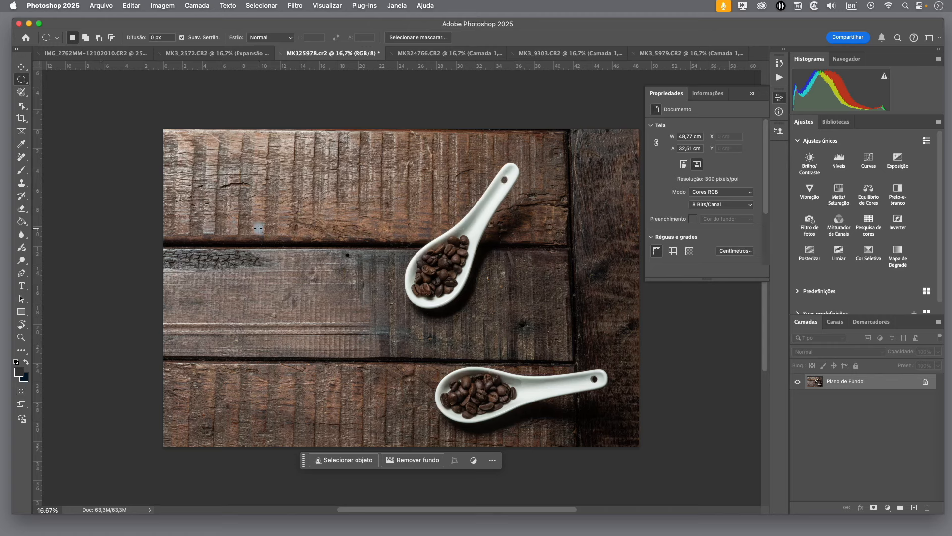
drag(255, 226, 399, 384)
drag(328, 299, 291, 255)
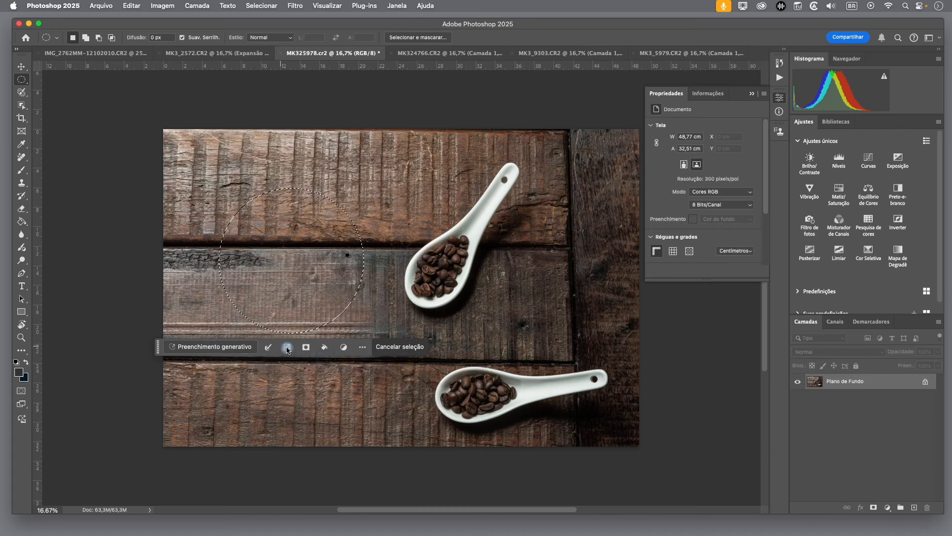
Fill the circular selection using Generative Fill with the prompt "xícara branca com café preto vista de cima".
click(202, 349)
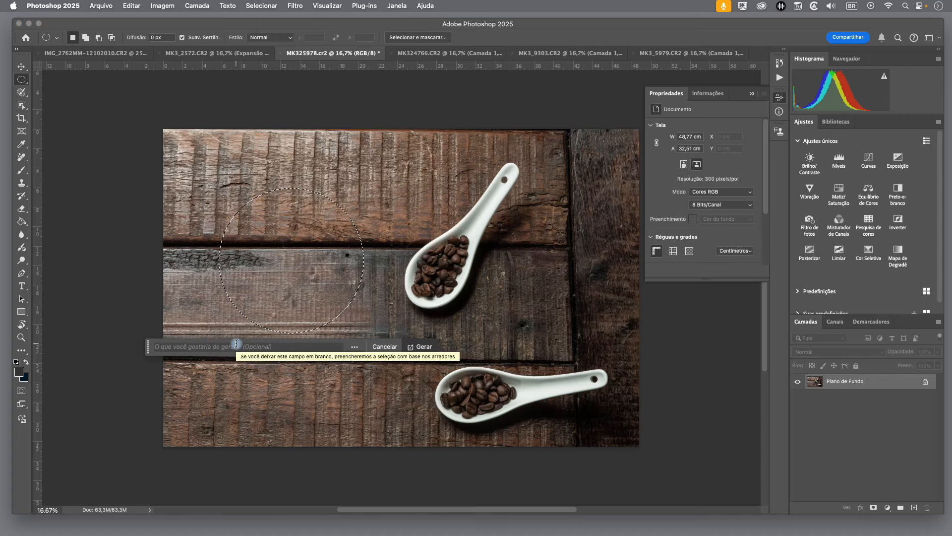
text(x)
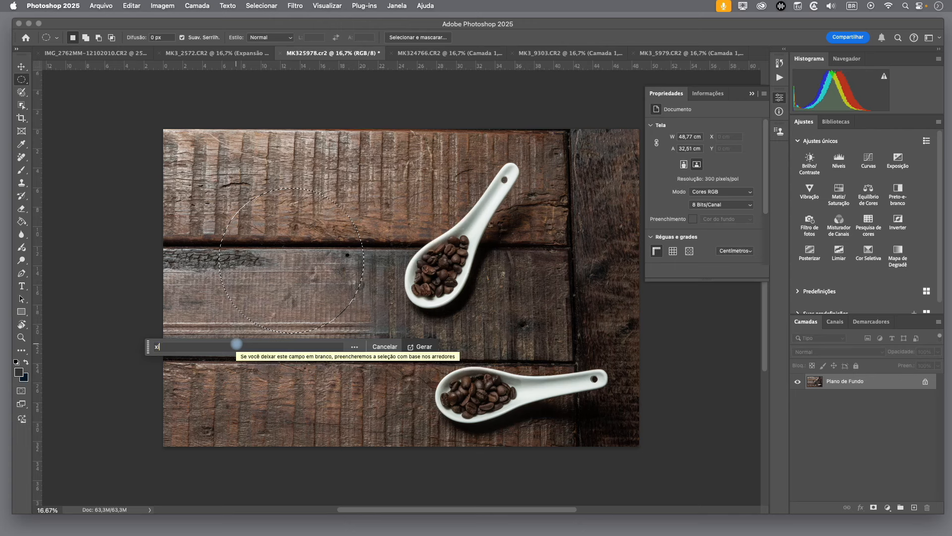
text(ícara branca com caf)
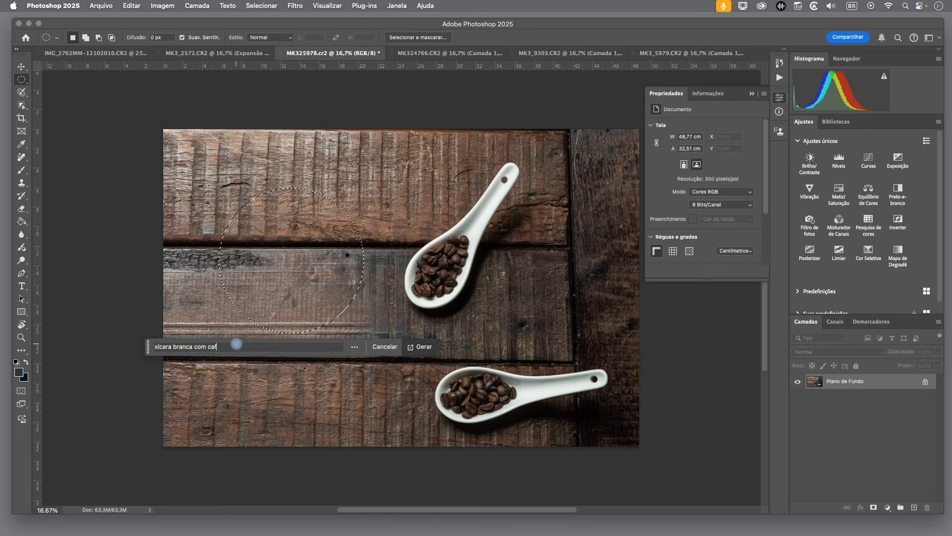
text(to vista de cima)
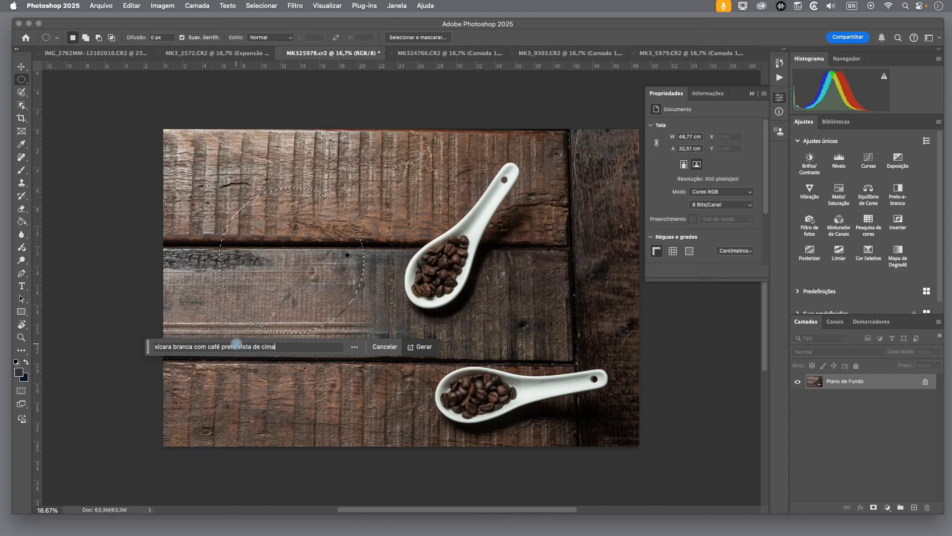
key(Return)
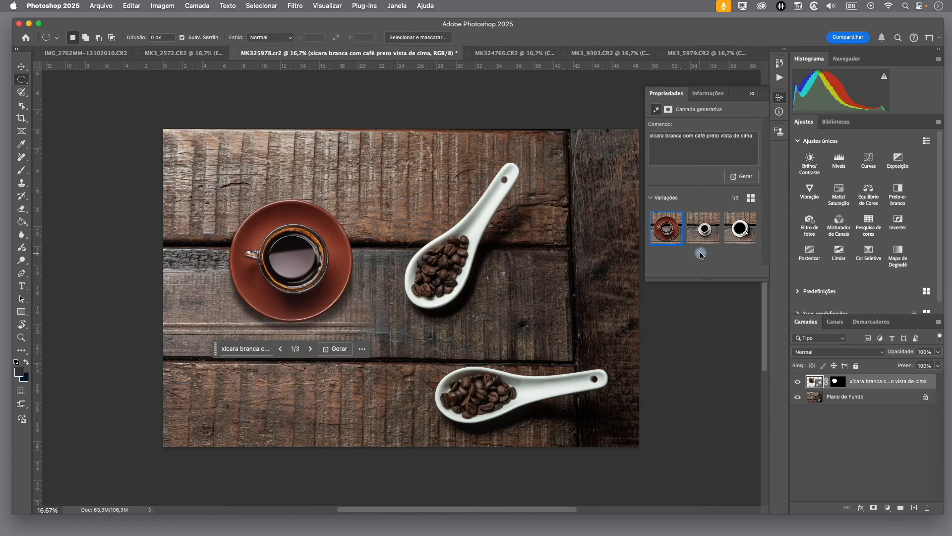
Compare the generated coffee cup variations, choose the third one with the large white cup, and enhance its details.
mouse_move(706, 238)
click(704, 234)
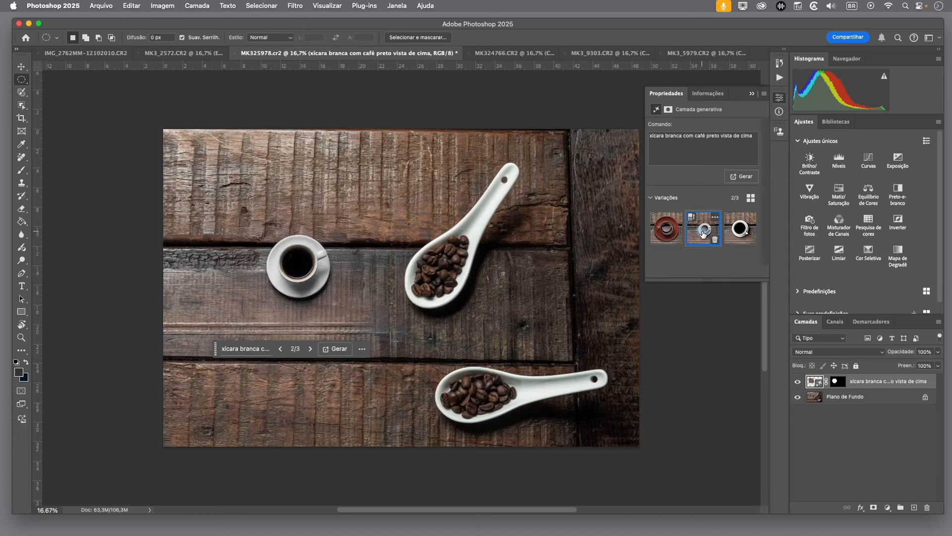
click(736, 233)
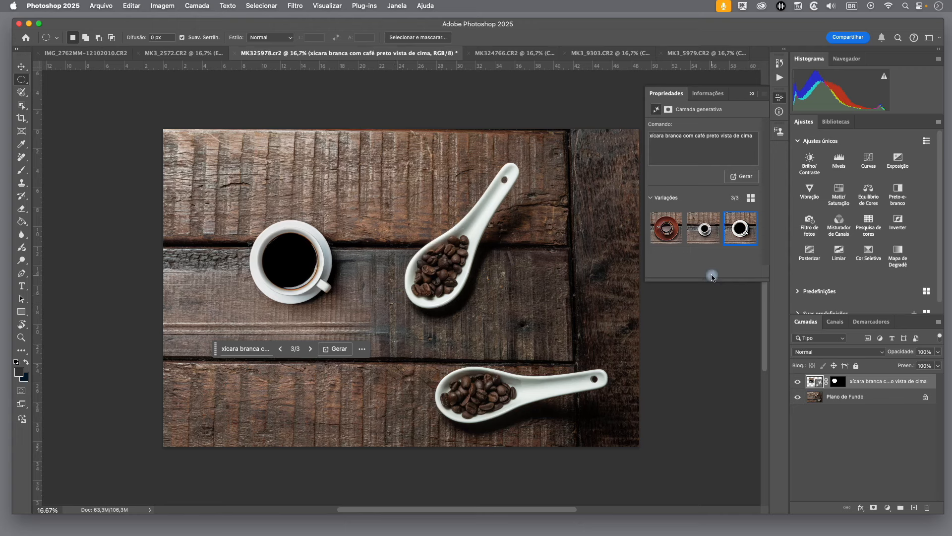
mouse_move(699, 240)
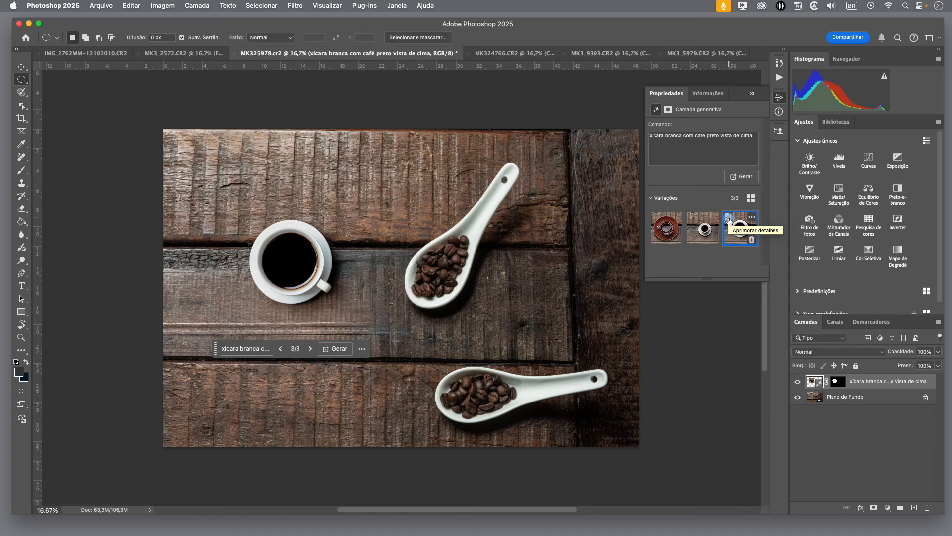
click(729, 220)
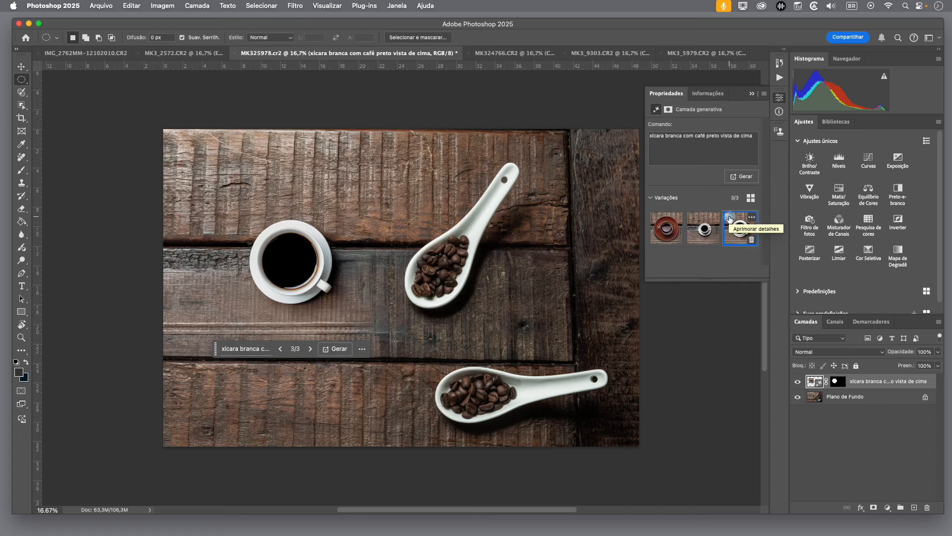
click(729, 219)
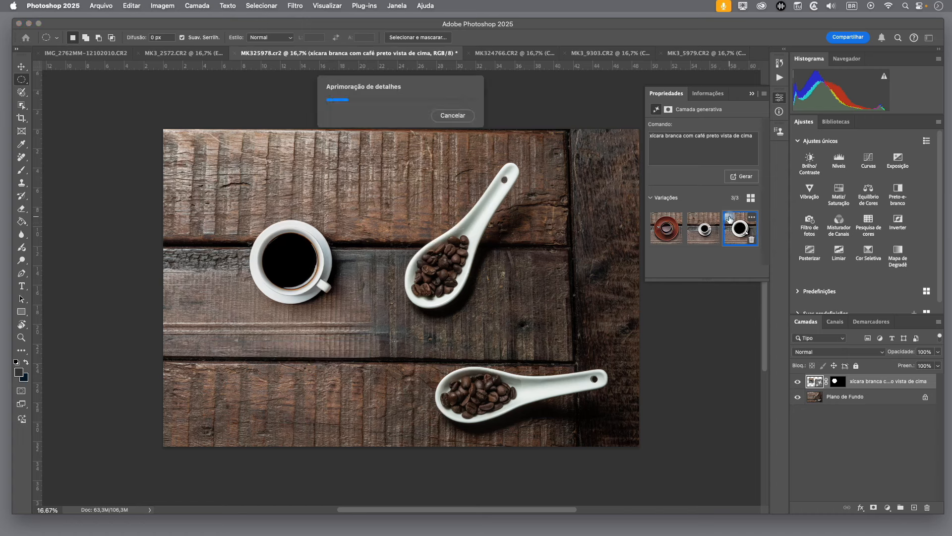